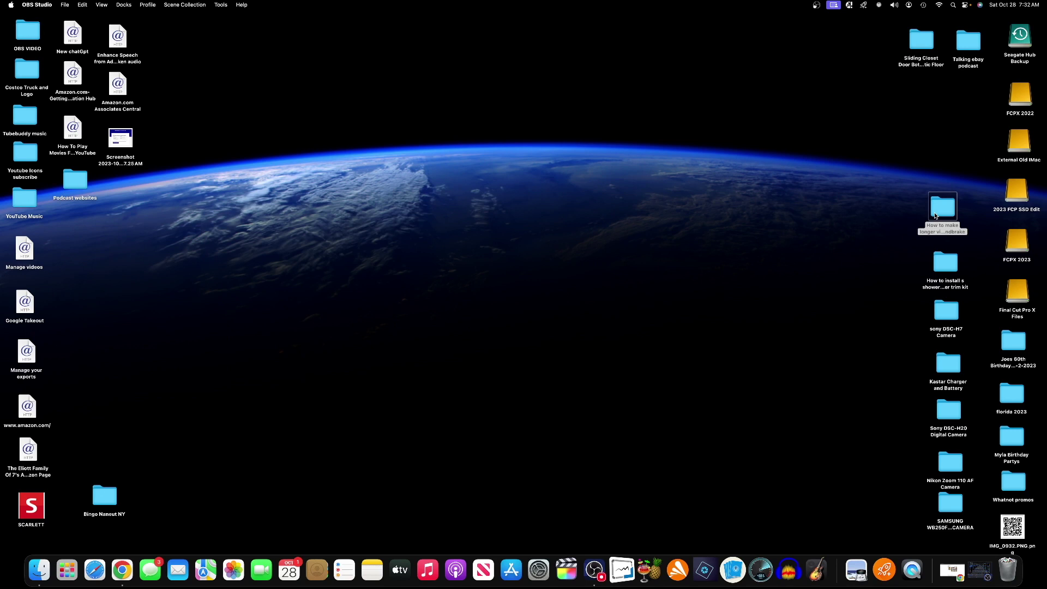
Open the desktop folder on making longer eBay videos with HandBrake and display the file information for IMG_1552.MOV
{"action": "double_click", "coordinate": [936, 216]}
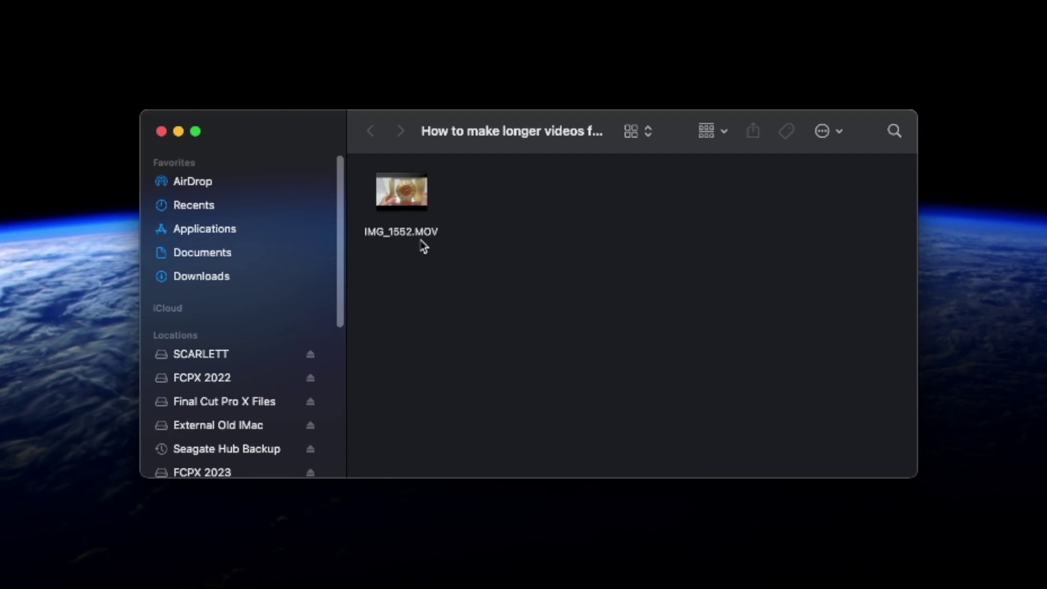
{"action": "mouse_move", "coordinate": [423, 206]}
{"action": "left_click", "coordinate": [403, 192]}
{"action": "double_click", "coordinate": [425, 205]}
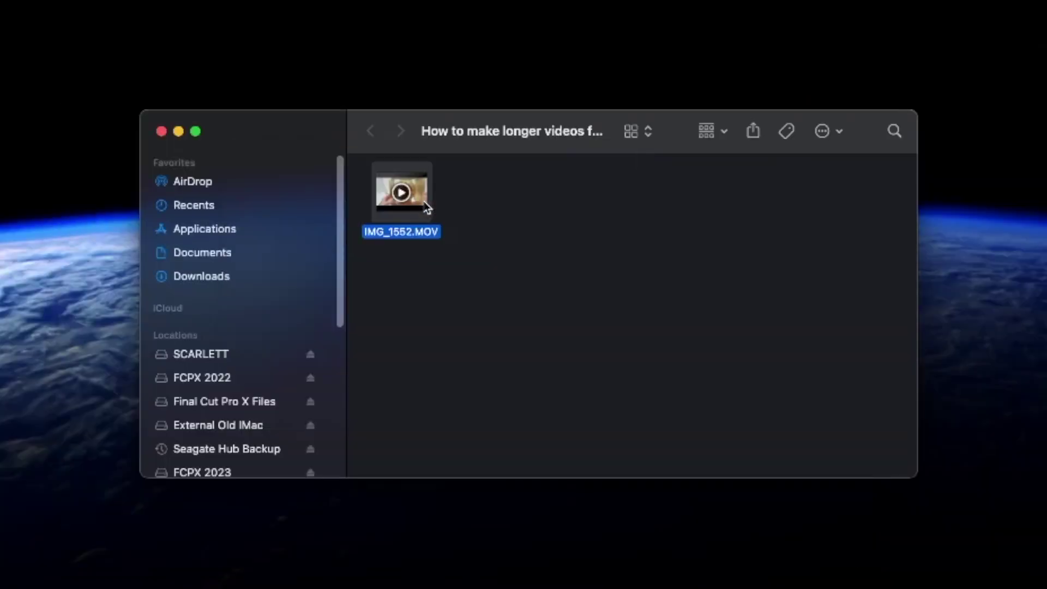
{"action": "right_click", "coordinate": [418, 198]}
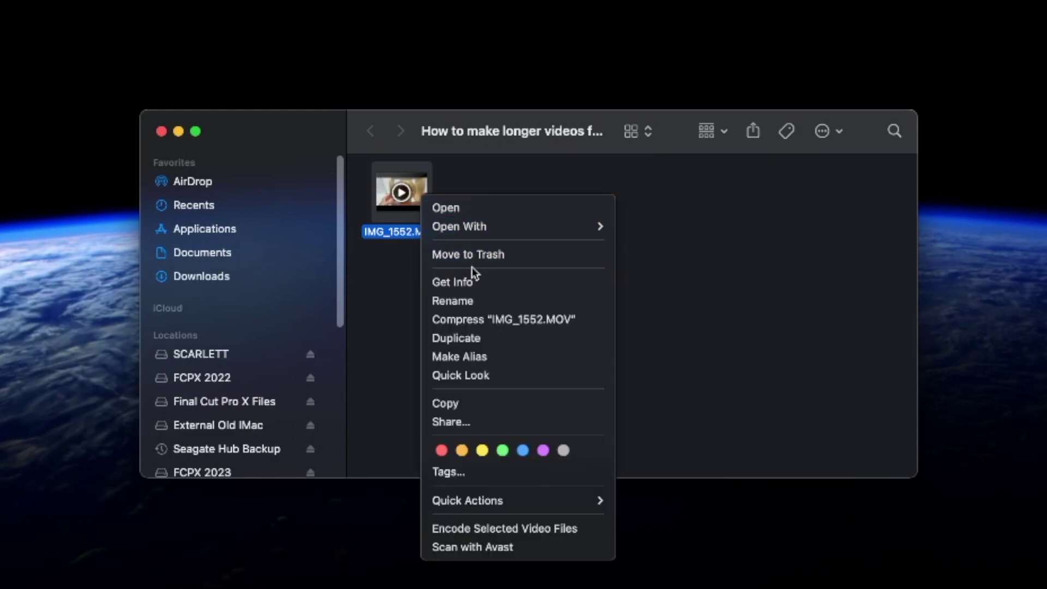
{"action": "left_click", "coordinate": [472, 282]}
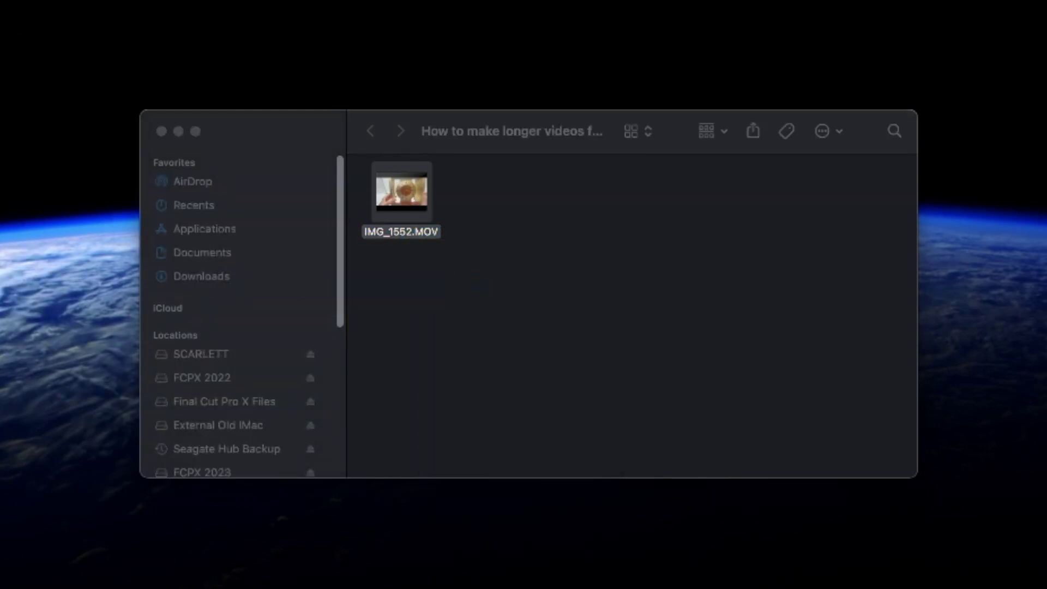
Preview IMG_1552.MOV briefly, and close its information window and the folder
{"action": "left_click", "coordinate": [427, 212]}
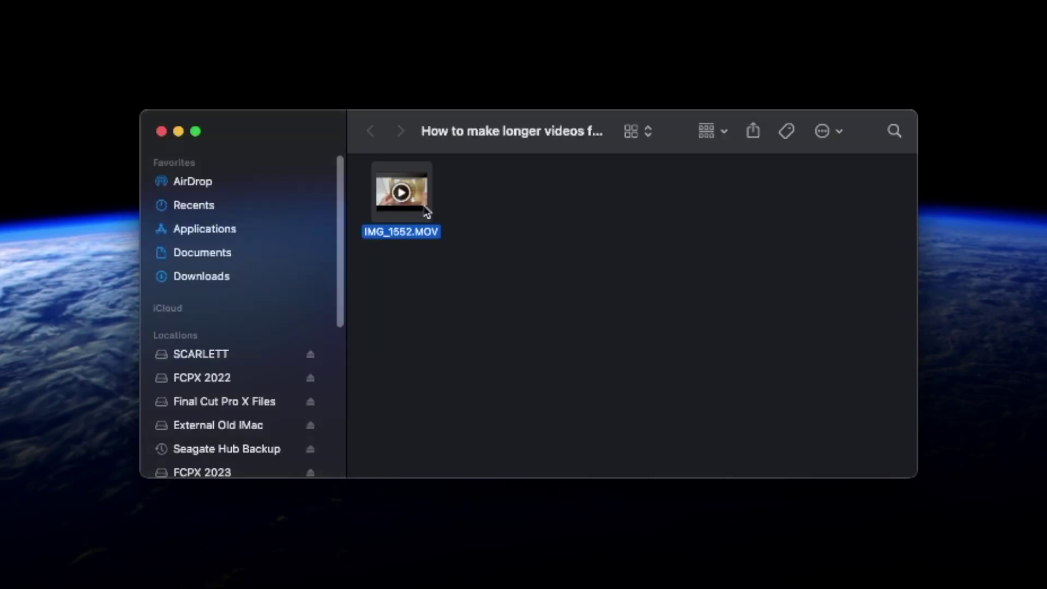
{"action": "key", "text": "space"}
{"action": "key", "text": "space"}
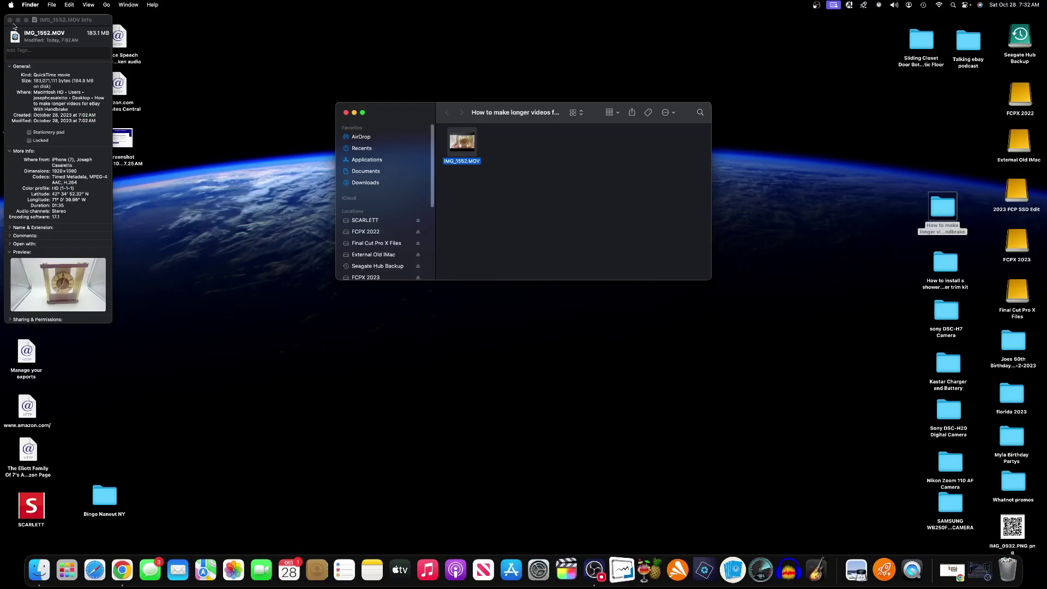
{"action": "left_click", "coordinate": [10, 20]}
{"action": "left_click_drag", "start_coordinate": [498, 108], "coordinate": [797, 159]}
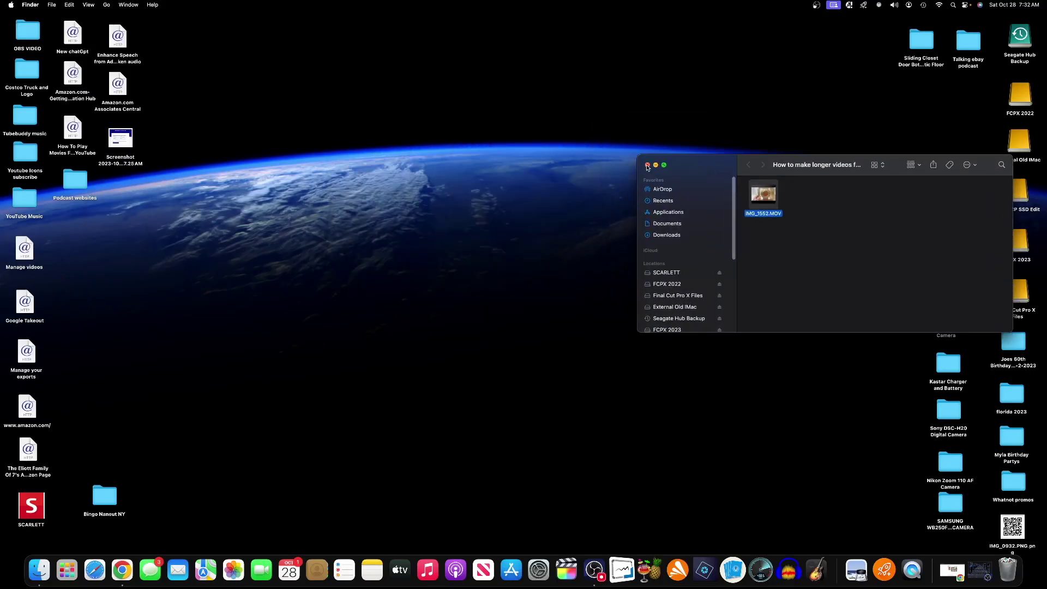
{"action": "left_click", "coordinate": [645, 162]}
Switch to the eBay clock listing in Chrome and try to add IMG_1552.MOV from its desktop folder as the listing video
{"action": "left_click", "coordinate": [127, 565]}
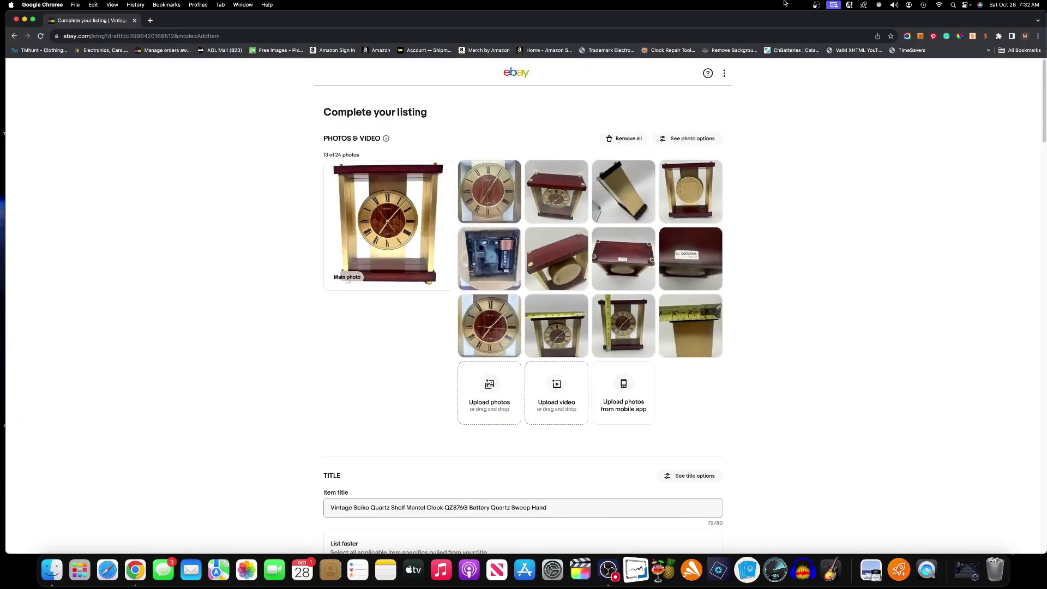
{"action": "left_click_drag", "start_coordinate": [232, 24], "coordinate": [31, 23]}
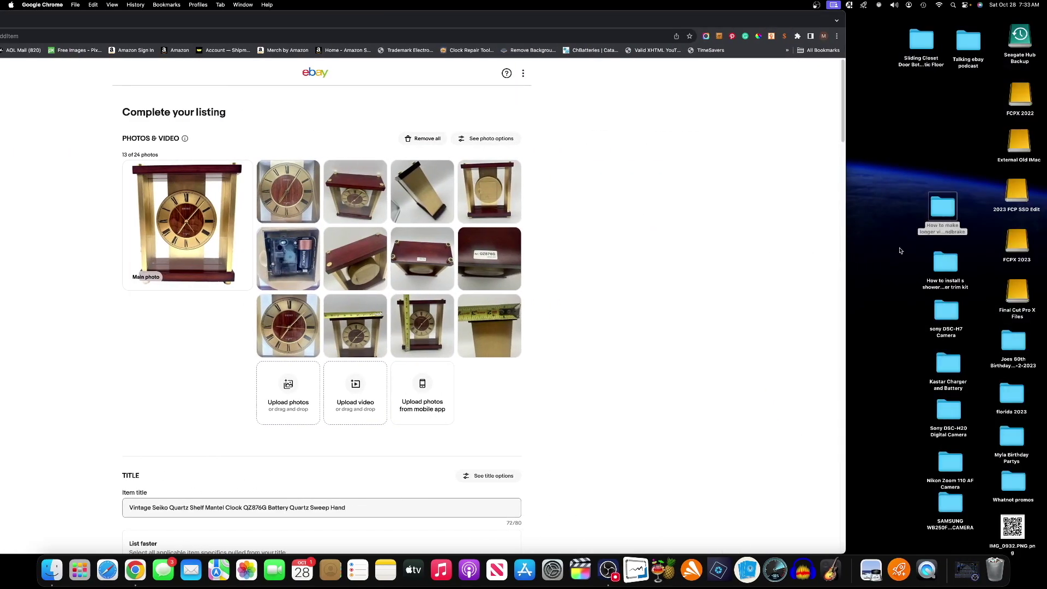
{"action": "double_click", "coordinate": [952, 211]}
{"action": "left_click_drag", "start_coordinate": [763, 195], "coordinate": [382, 378]}
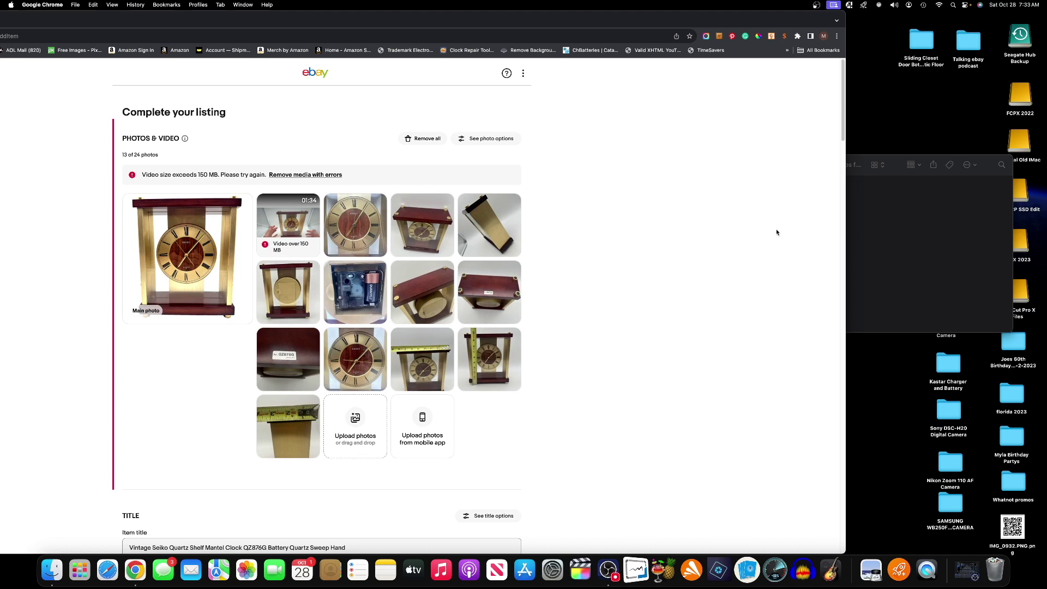
Minimize the eBay listing window and close the video's folder
{"action": "left_click_drag", "start_coordinate": [49, 22], "coordinate": [267, 27]}
{"action": "left_click", "coordinate": [45, 26]}
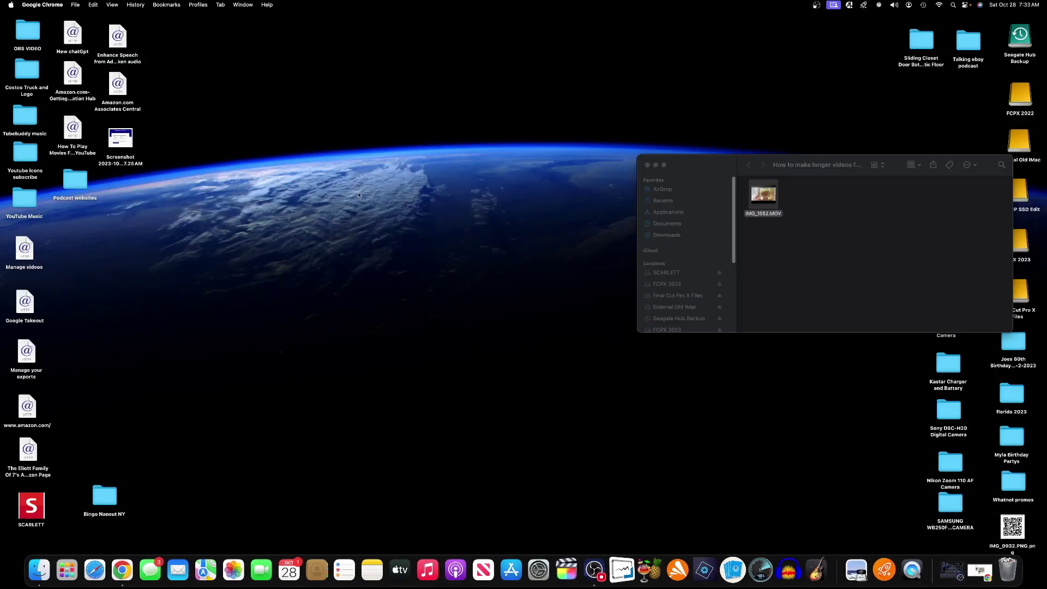
{"action": "left_click", "coordinate": [647, 165]}
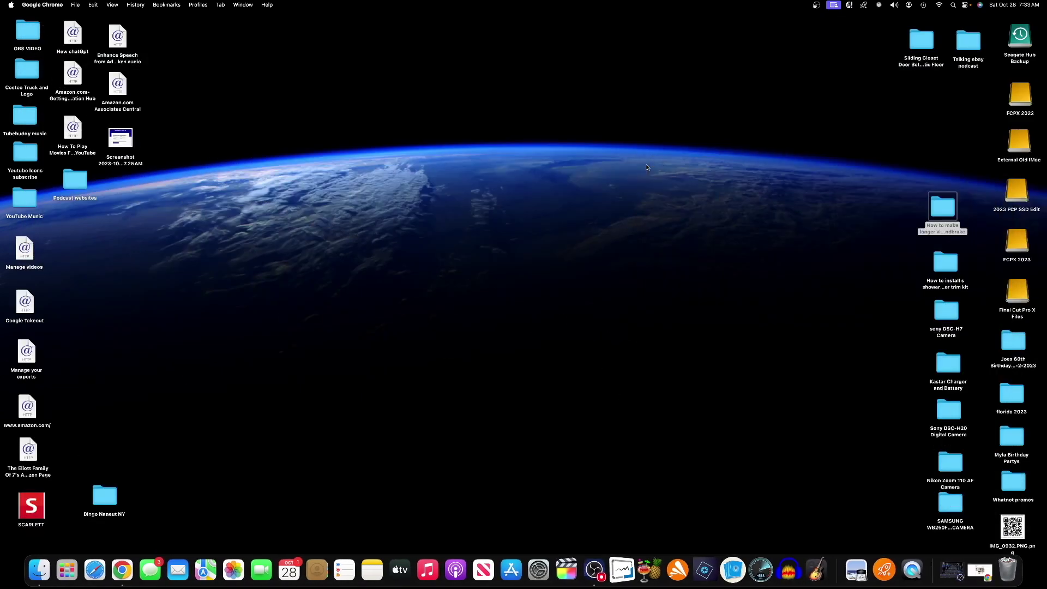
Launch HandBrake and load IMG_1552.MOV from the desktop's longer-videos folder as the source
{"action": "left_click", "coordinate": [652, 556]}
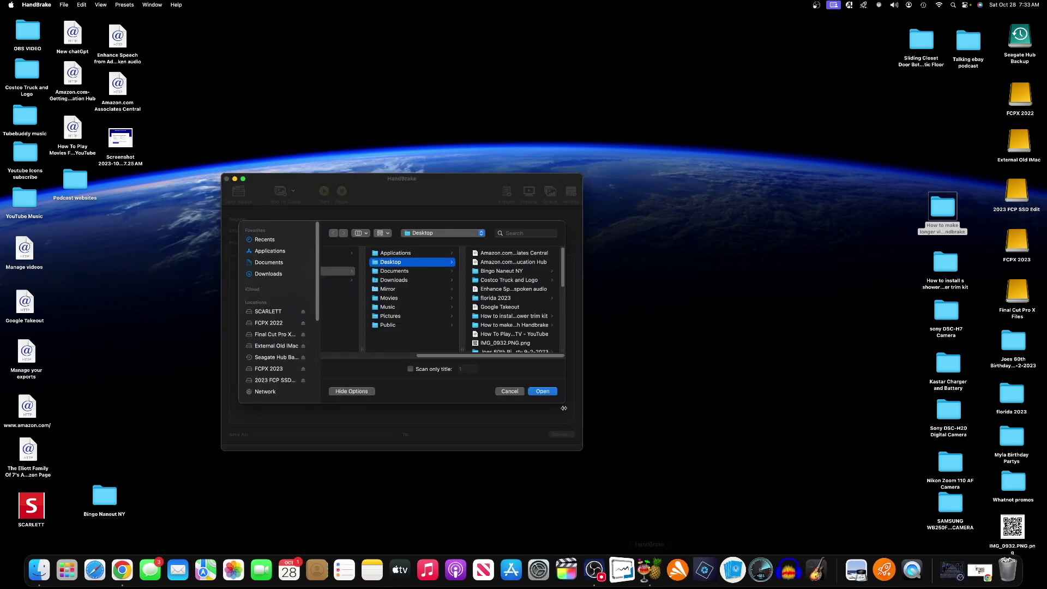
{"action": "scroll", "coordinate": [513, 355], "scroll_direction": "left", "scroll_amount": 2}
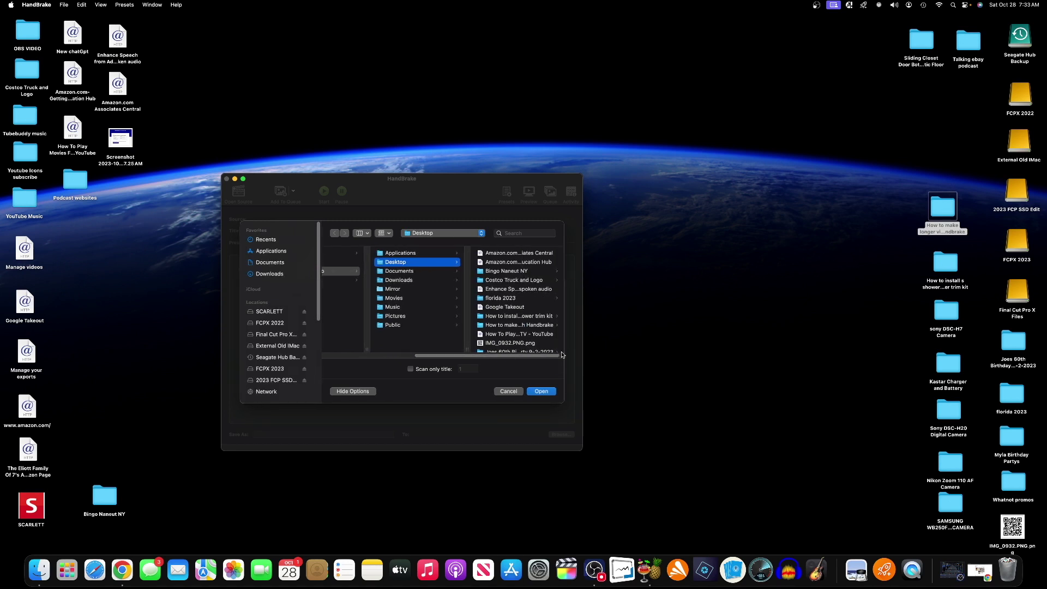
{"action": "left_click_drag", "start_coordinate": [565, 363], "coordinate": [610, 368]}
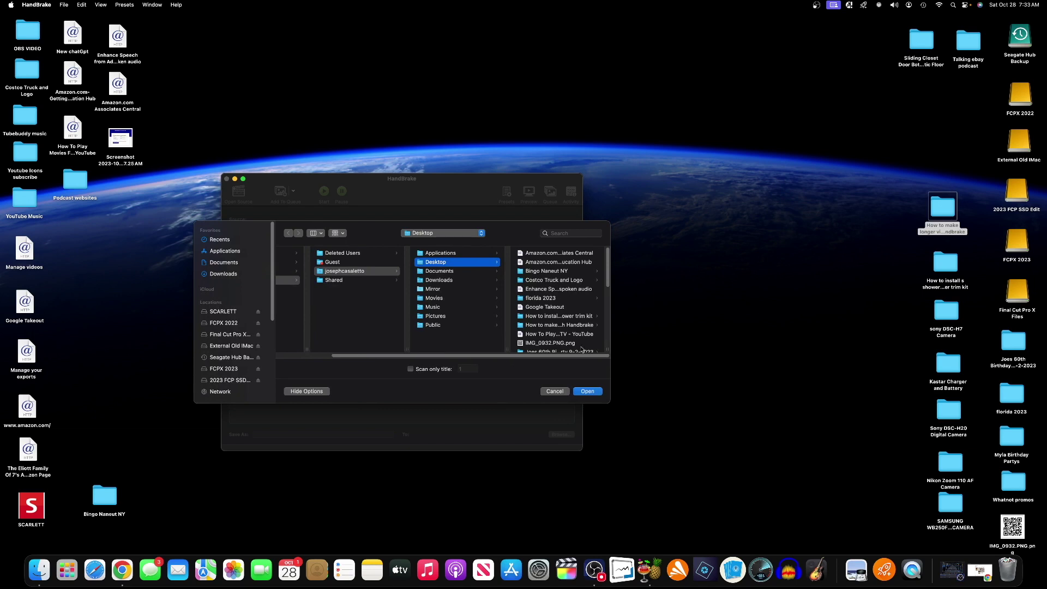
{"action": "left_click", "coordinate": [567, 326]}
{"action": "left_click", "coordinate": [544, 254]}
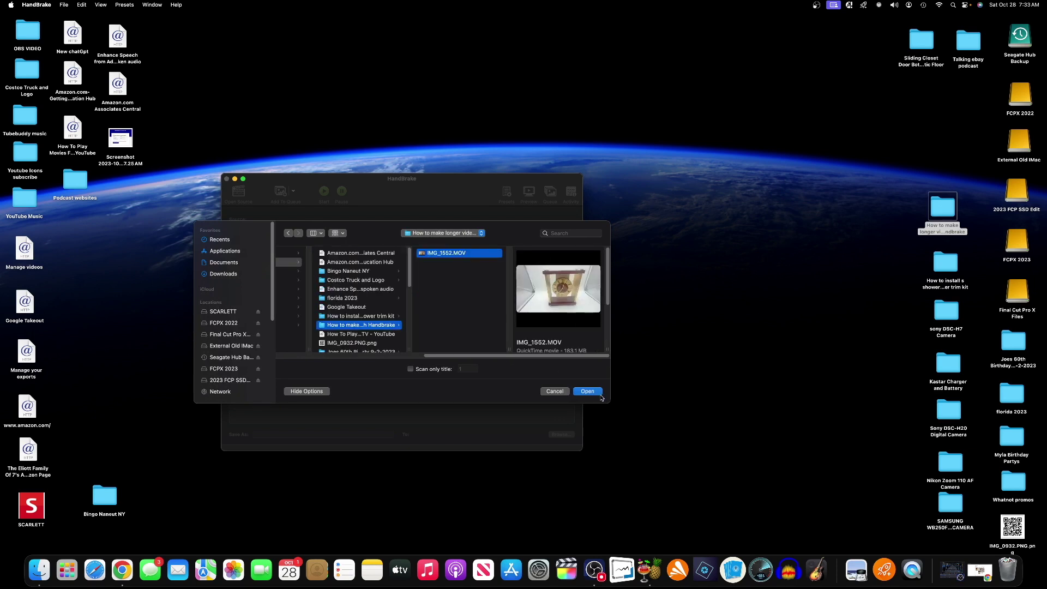
{"action": "left_click", "coordinate": [588, 392]}
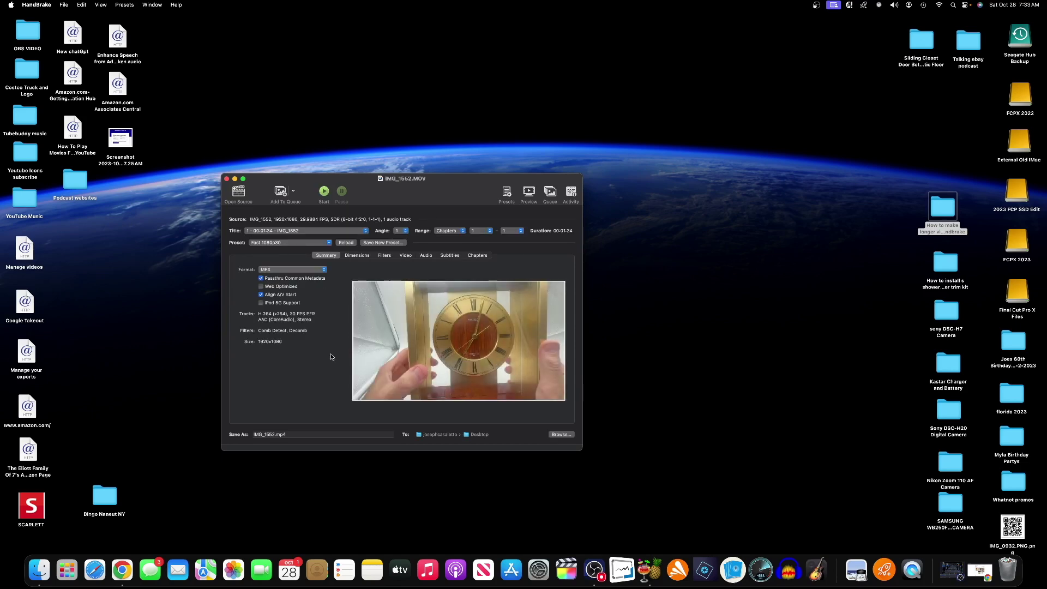
Expand the HandBrake window to full screen and select the General preset Very Fast 720p30
{"action": "left_click_drag", "start_coordinate": [427, 193], "coordinate": [438, 151]}
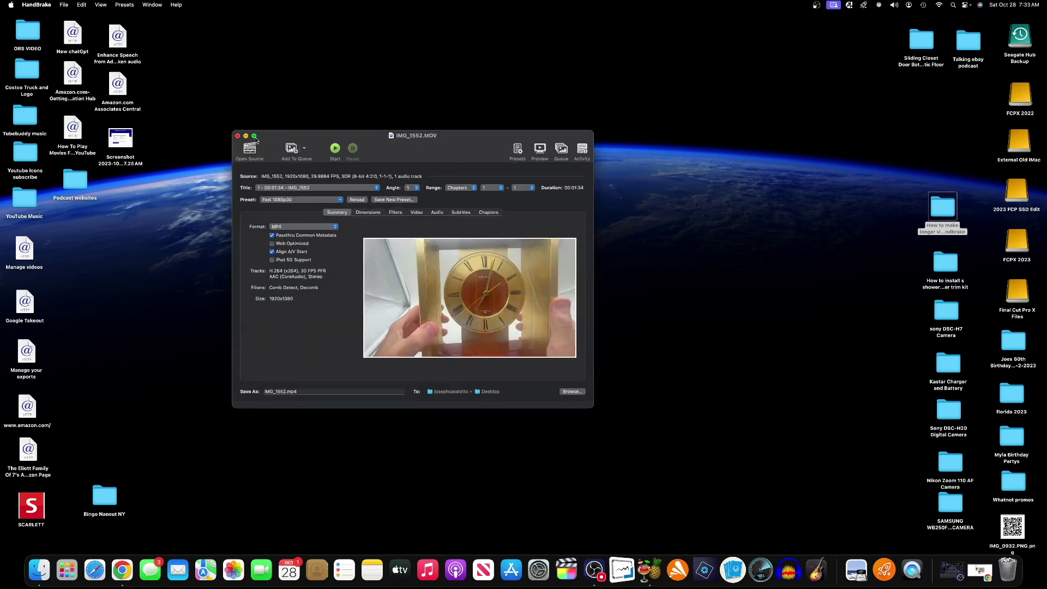
{"action": "left_click", "coordinate": [255, 137]}
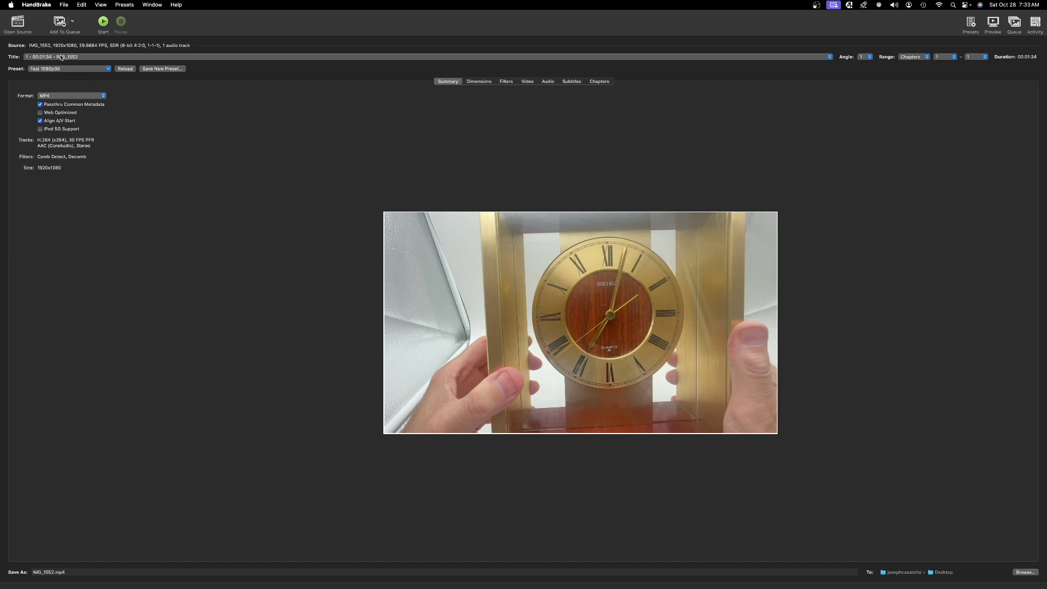
{"action": "left_click", "coordinate": [22, 16]}
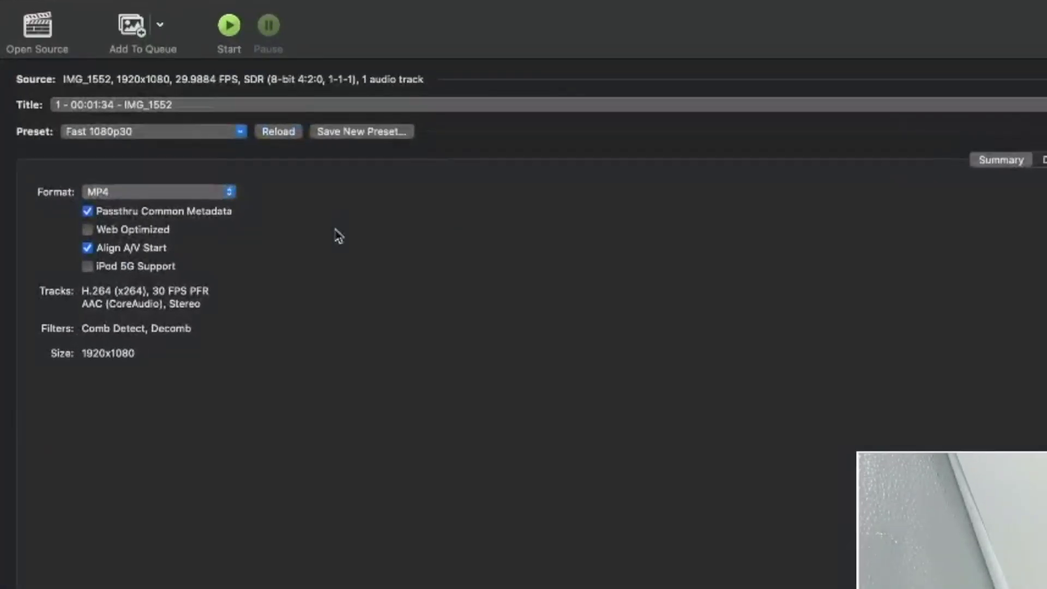
{"action": "left_click", "coordinate": [389, 225]}
{"action": "mouse_move", "coordinate": [210, 157]}
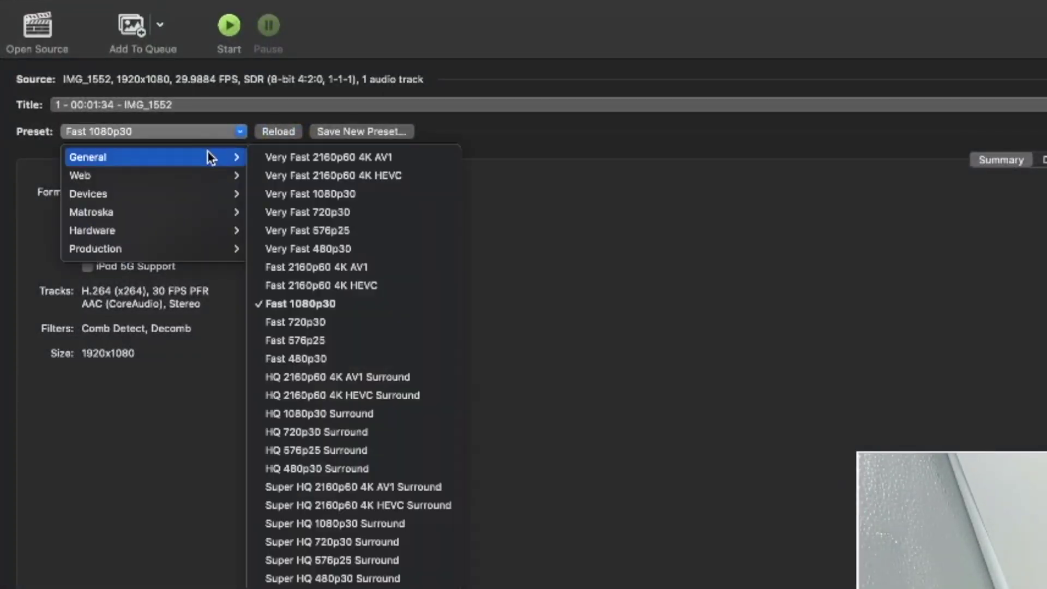
{"action": "left_click", "coordinate": [385, 213]}
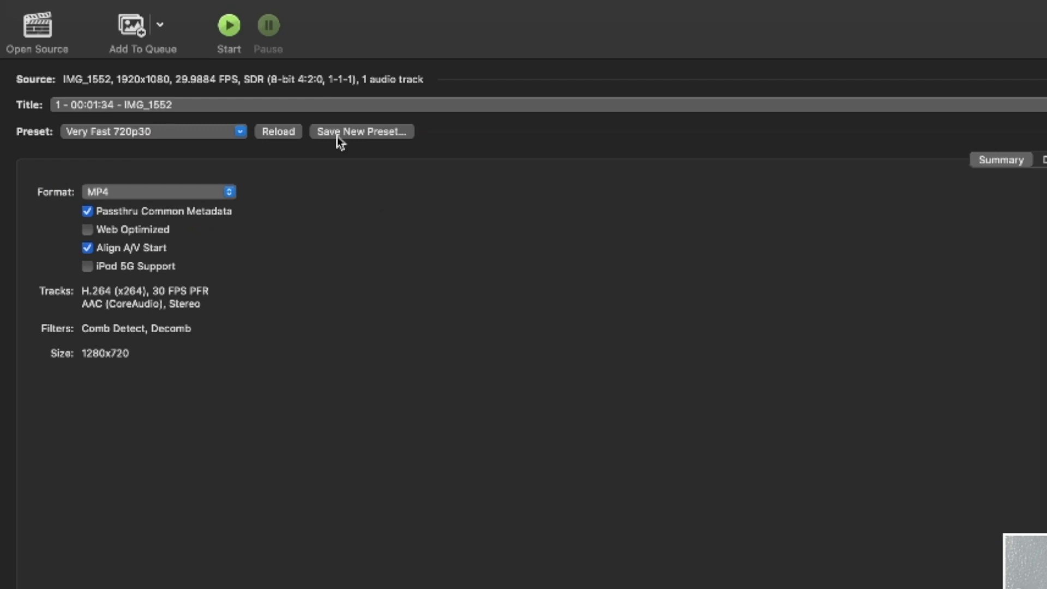
Encode the video and move the resulting IMG_1552.mp4 to an empty spot on the desktop
{"action": "left_click", "coordinate": [228, 25]}
{"action": "mouse_move", "coordinate": [6, 22]}
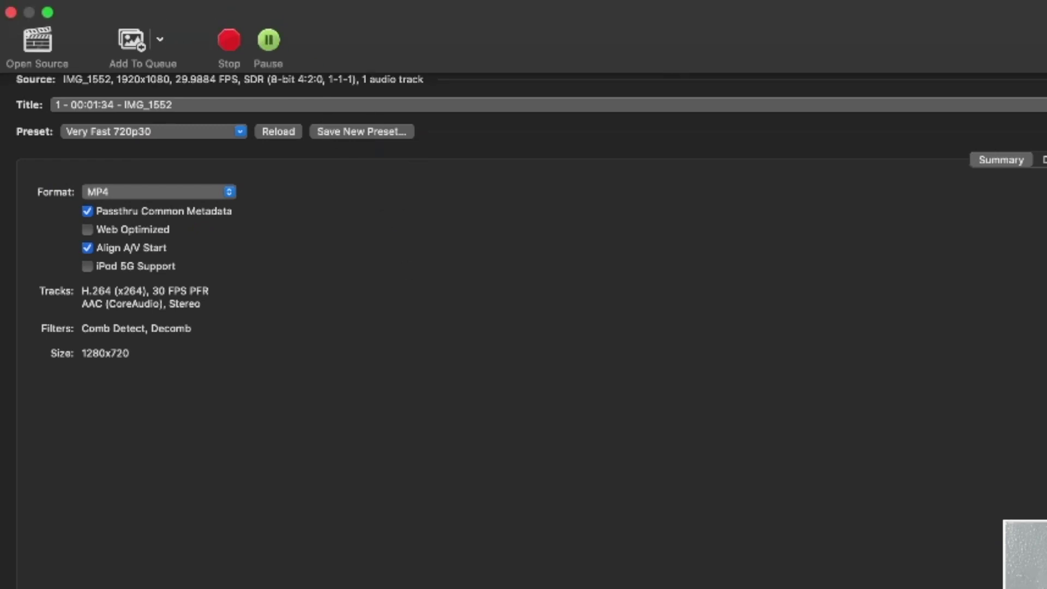
{"action": "left_click", "coordinate": [48, 13]}
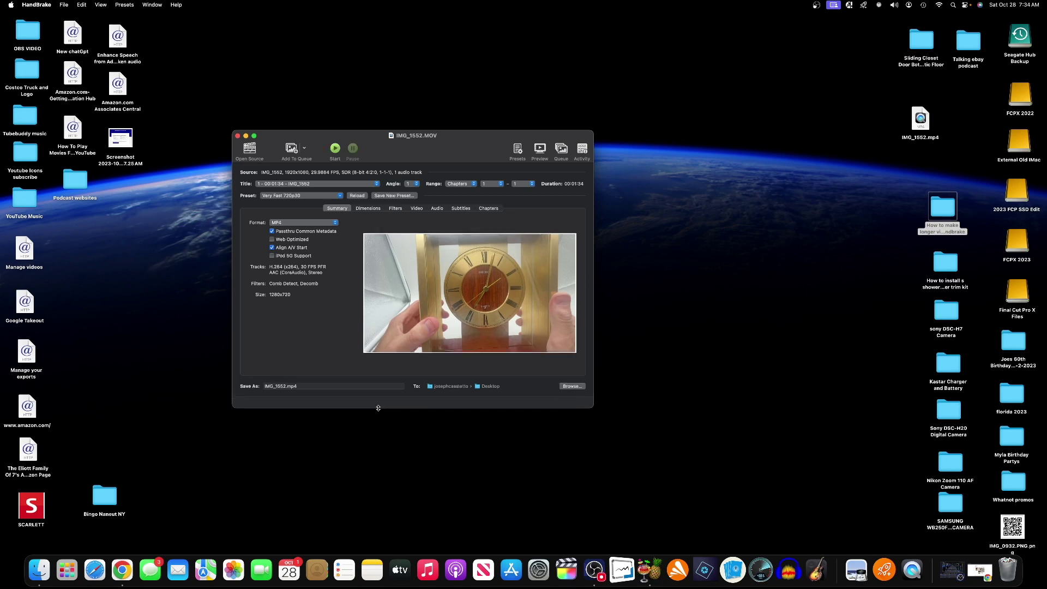
{"action": "left_click", "coordinate": [929, 125]}
{"action": "left_click_drag", "start_coordinate": [929, 125], "coordinate": [862, 198]}
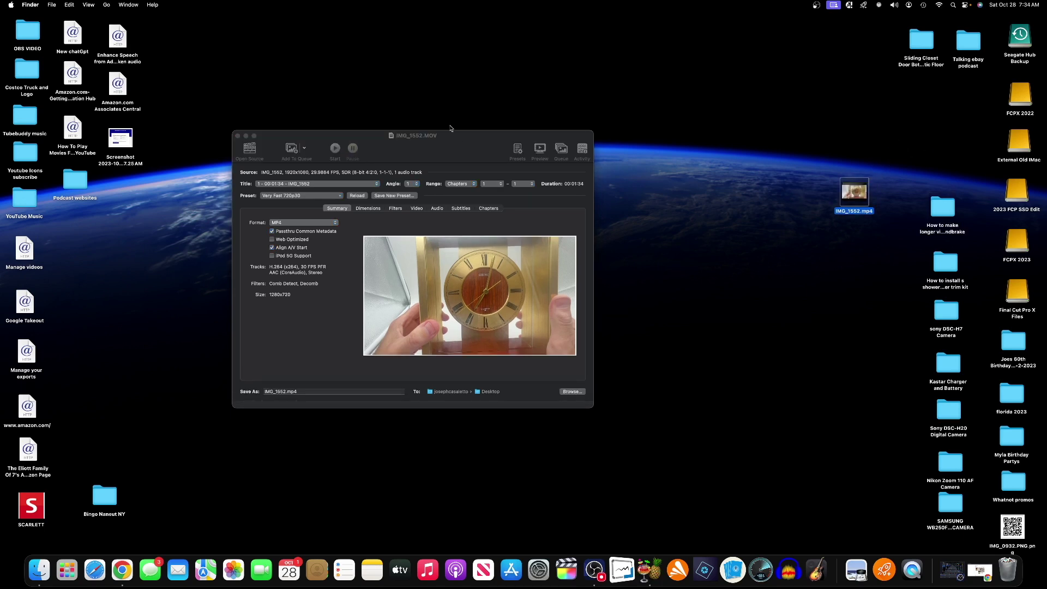
Review the General encoding presets in HandBrake once more and close its window
{"action": "left_click", "coordinate": [463, 139]}
{"action": "mouse_move", "coordinate": [486, 303]}
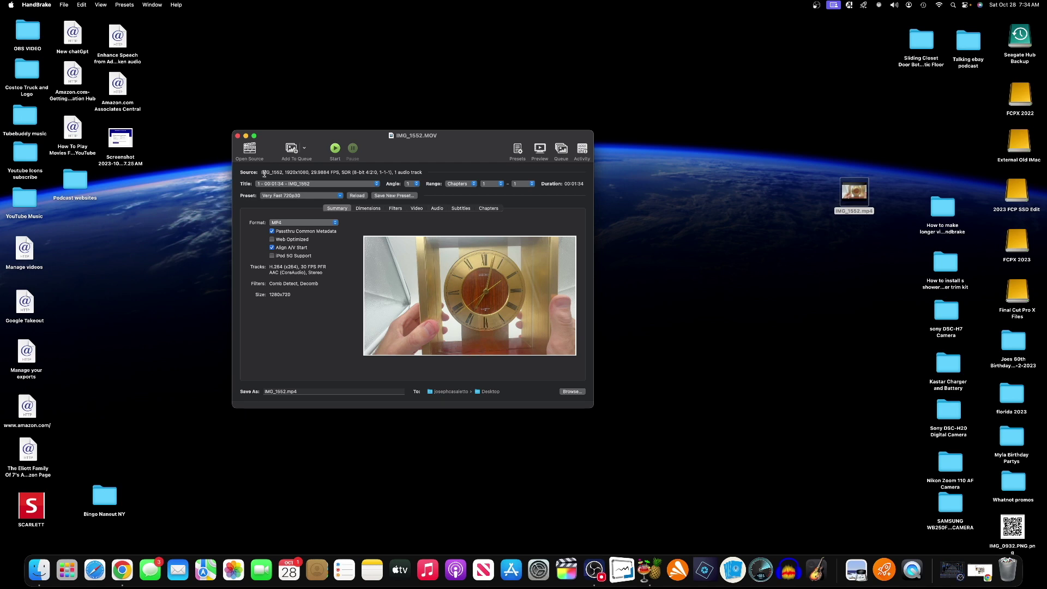
{"action": "left_click", "coordinate": [280, 194]}
{"action": "mouse_move", "coordinate": [305, 207]}
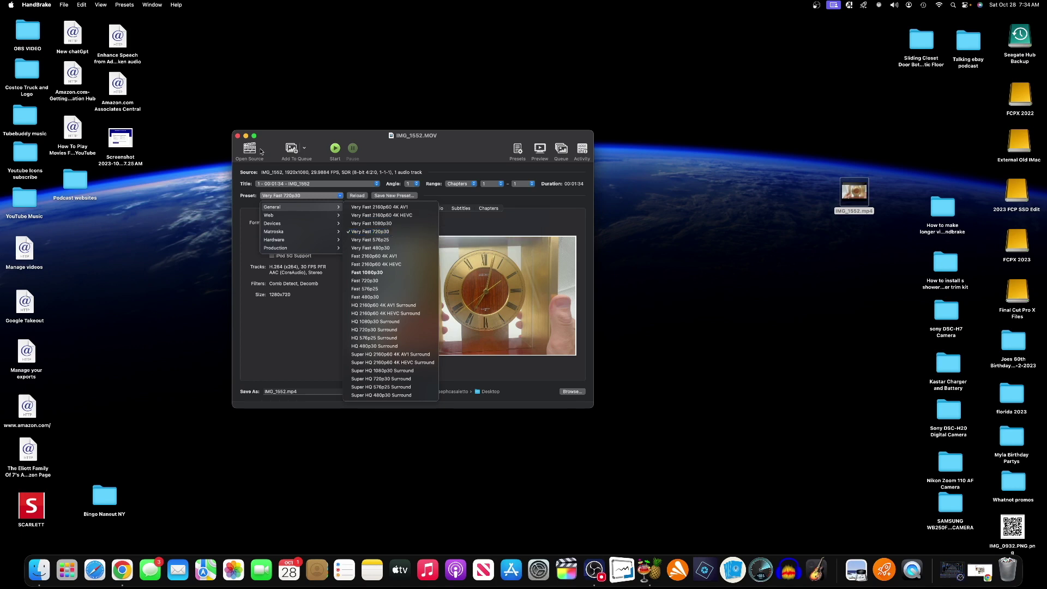
{"action": "left_click", "coordinate": [237, 135]}
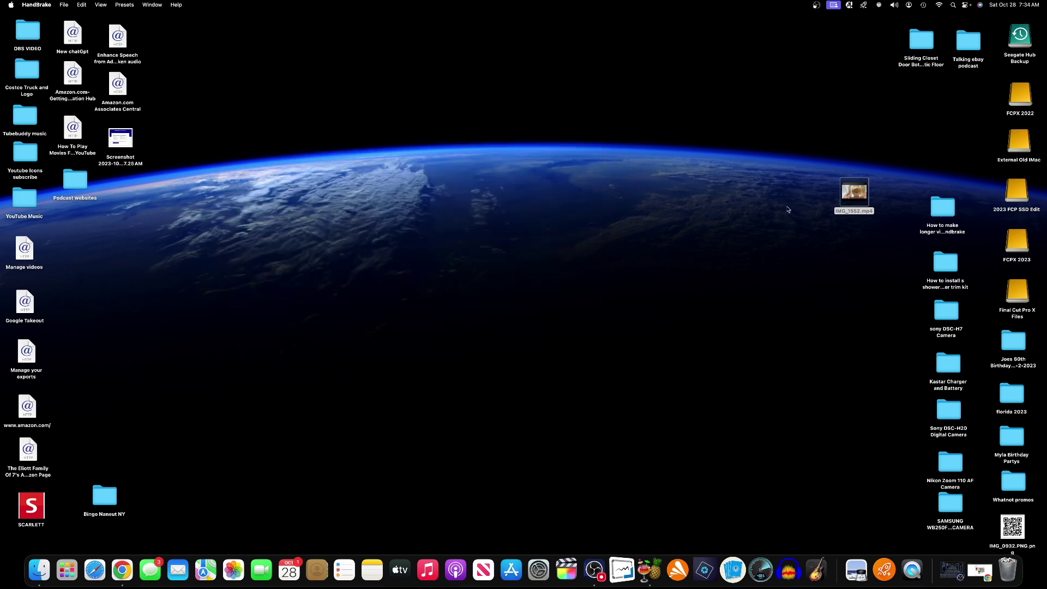
Display the file information of the original IMG_1552.MOV and the compressed IMG_1552.mp4 to compare their sizes
{"action": "double_click", "coordinate": [941, 212]}
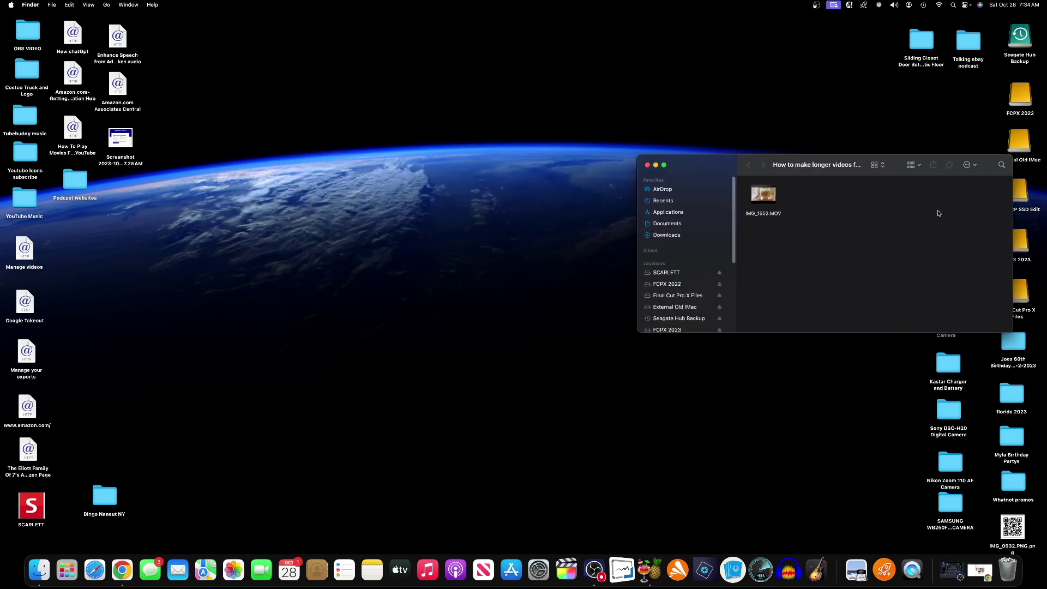
{"action": "right_click", "coordinate": [776, 204]}
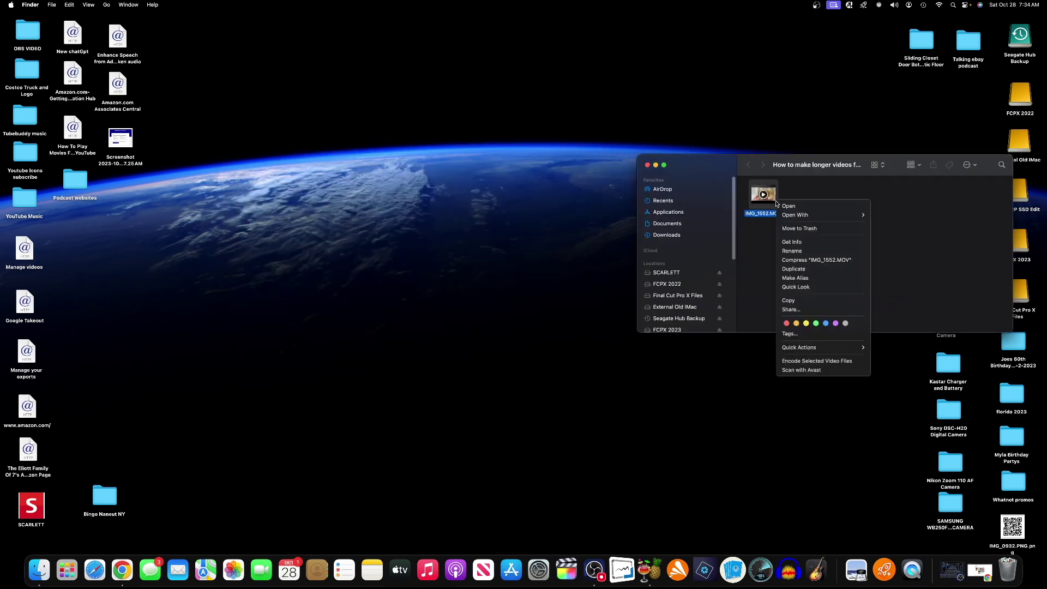
{"action": "left_click", "coordinate": [808, 241]}
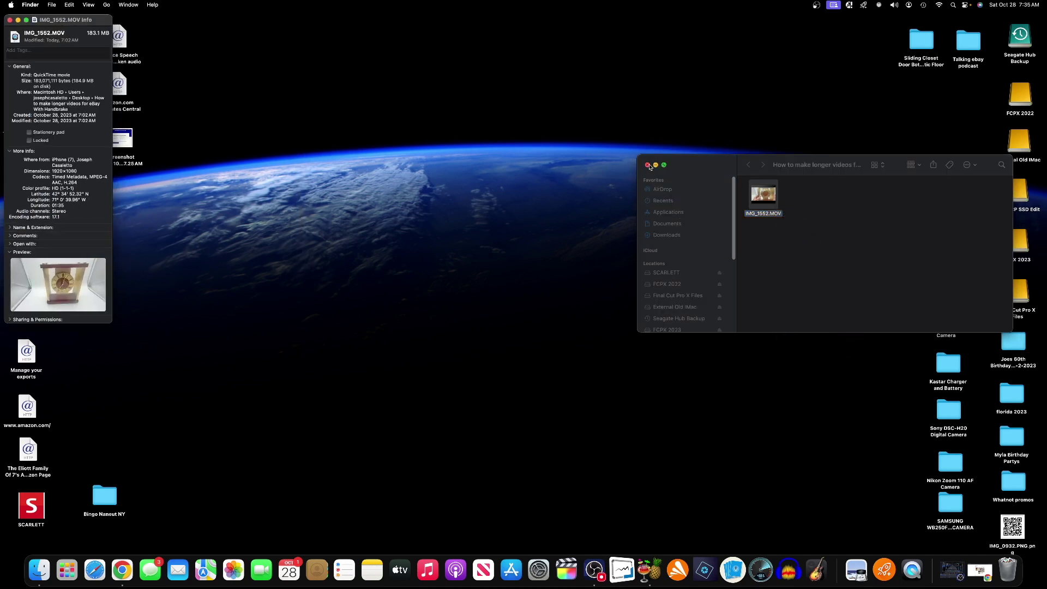
{"action": "left_click", "coordinate": [649, 165]}
{"action": "right_click", "coordinate": [866, 200]}
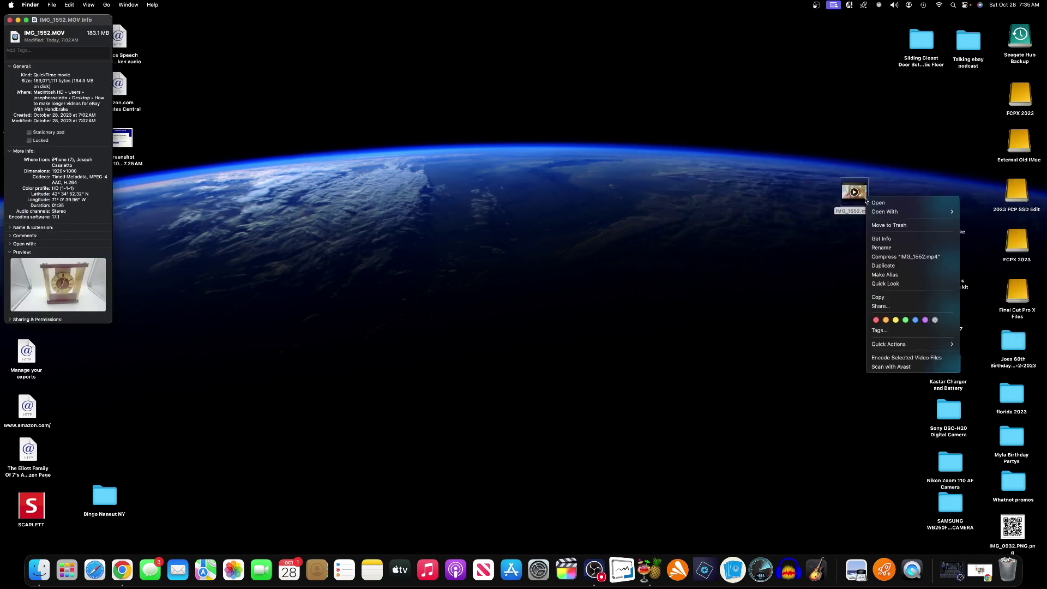
{"action": "left_click", "coordinate": [883, 238]}
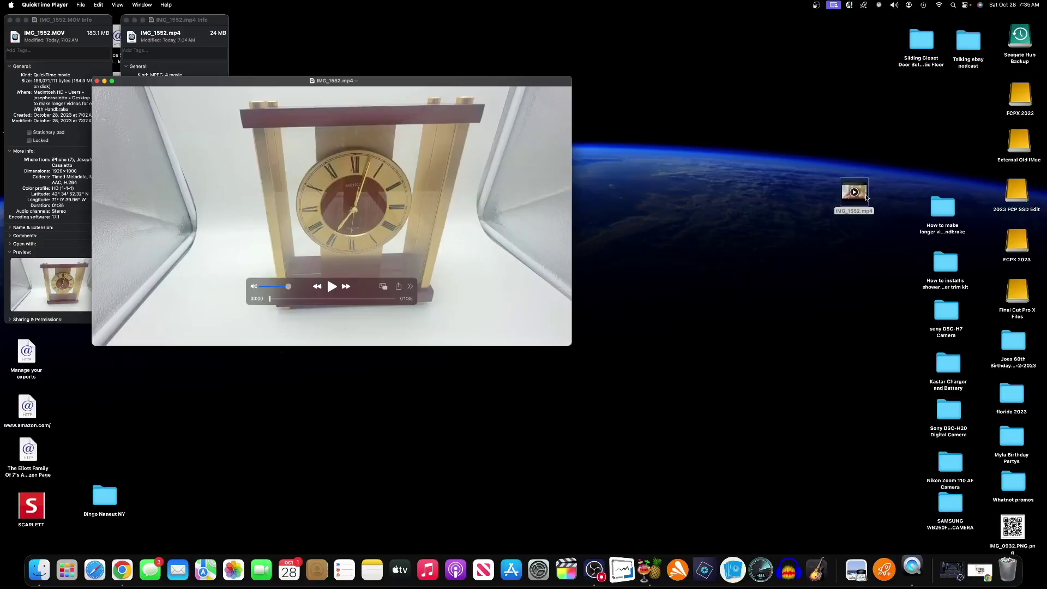
Open the original IMG_1552.MOV from its folder and move its player window to compare it with the compressed video
{"action": "double_click", "coordinate": [942, 208]}
{"action": "double_click", "coordinate": [779, 197]}
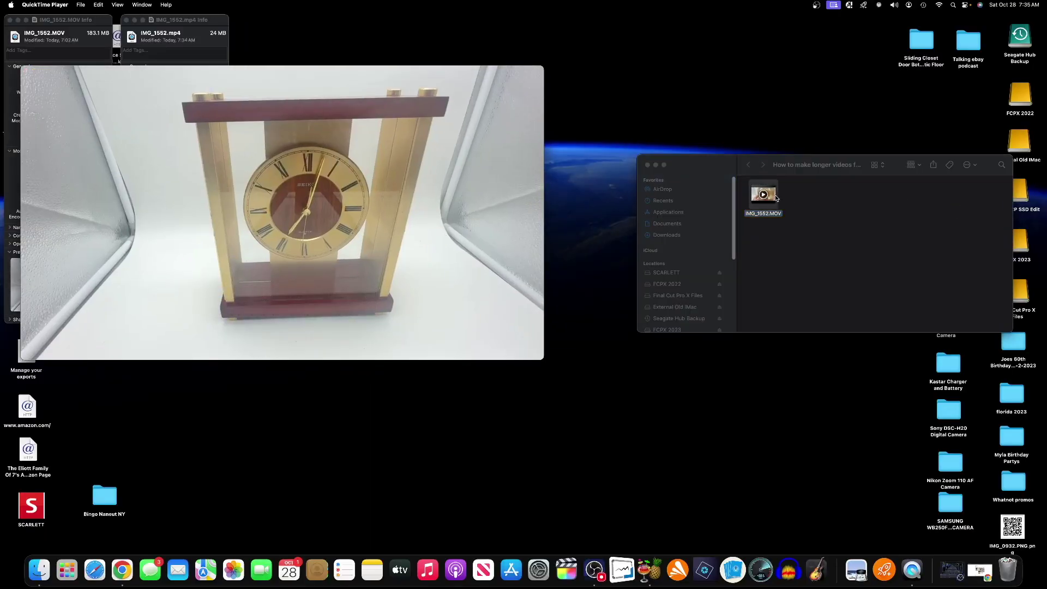
{"action": "left_click_drag", "start_coordinate": [487, 86], "coordinate": [653, 110]}
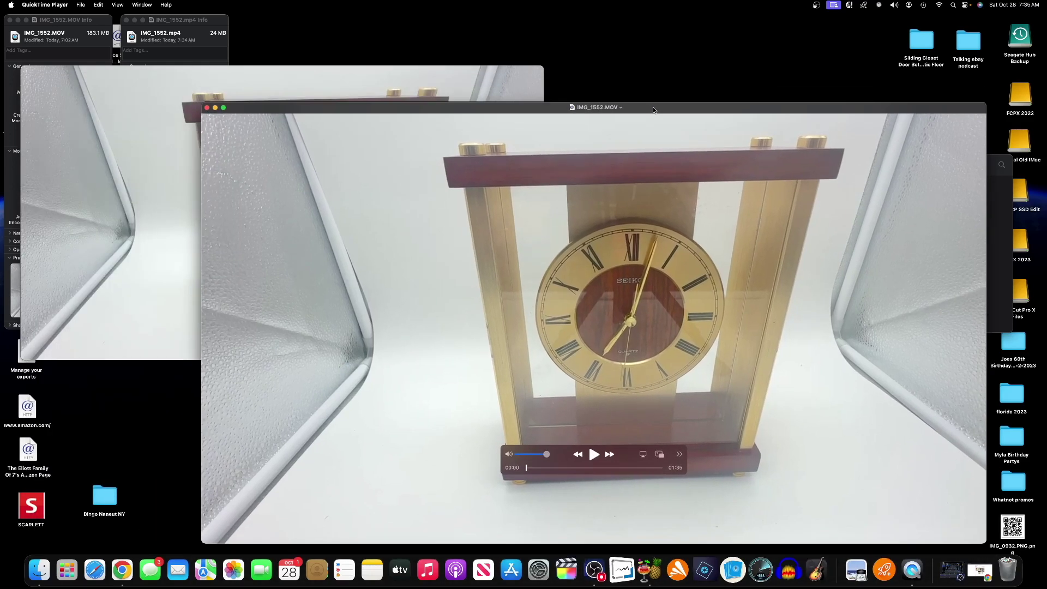
Play a few seconds of the compressed IMG_1552.mp4 and close the players of both videos
{"action": "left_click", "coordinate": [207, 109]}
{"action": "left_click", "coordinate": [282, 295]}
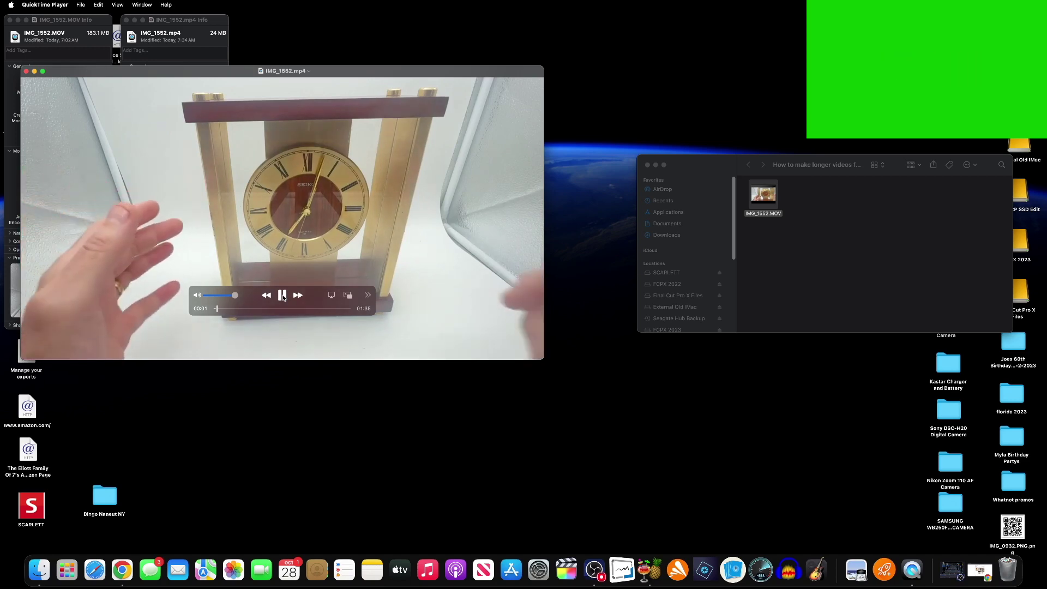
{"action": "left_click", "coordinate": [282, 296]}
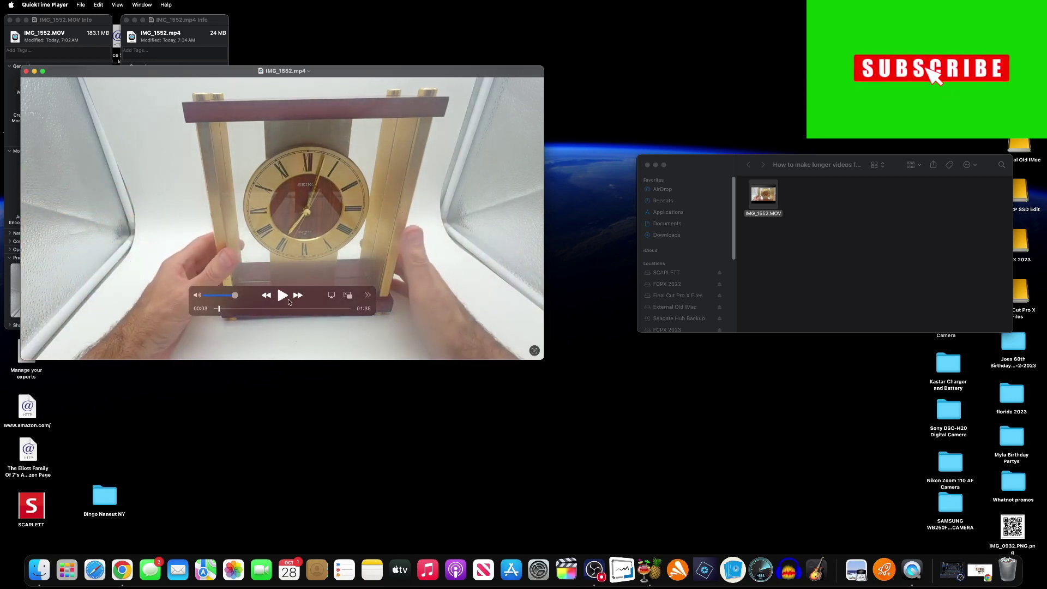
{"action": "left_click", "coordinate": [26, 71]}
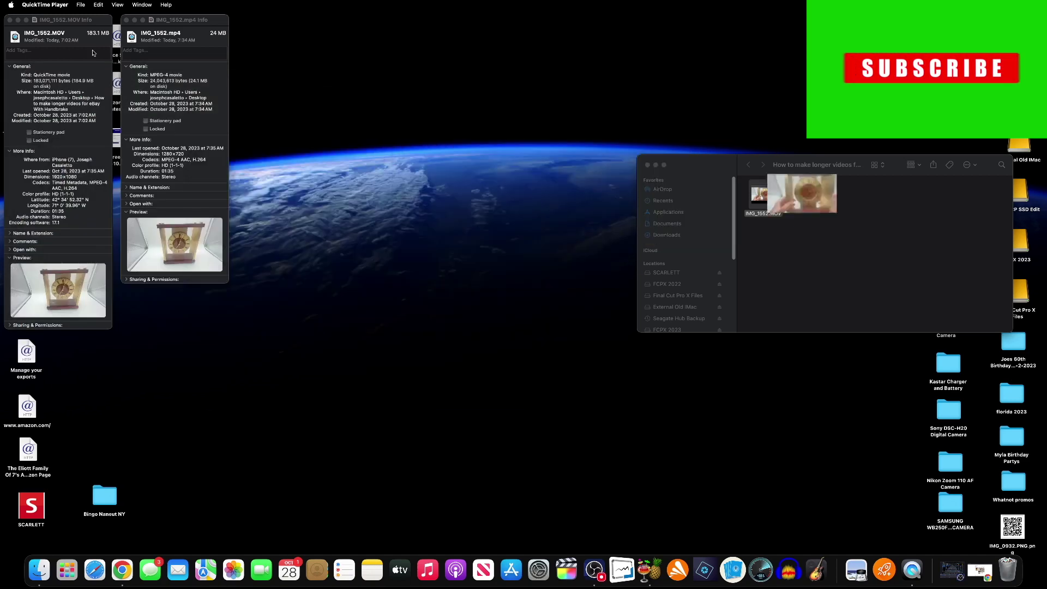
Close the file information windows of both videos and the folder window holding the original IMG_1552.MOV
{"action": "left_click_drag", "start_coordinate": [126, 21], "coordinate": [143, 25]}
{"action": "left_click", "coordinate": [144, 24]}
{"action": "left_click", "coordinate": [10, 19]}
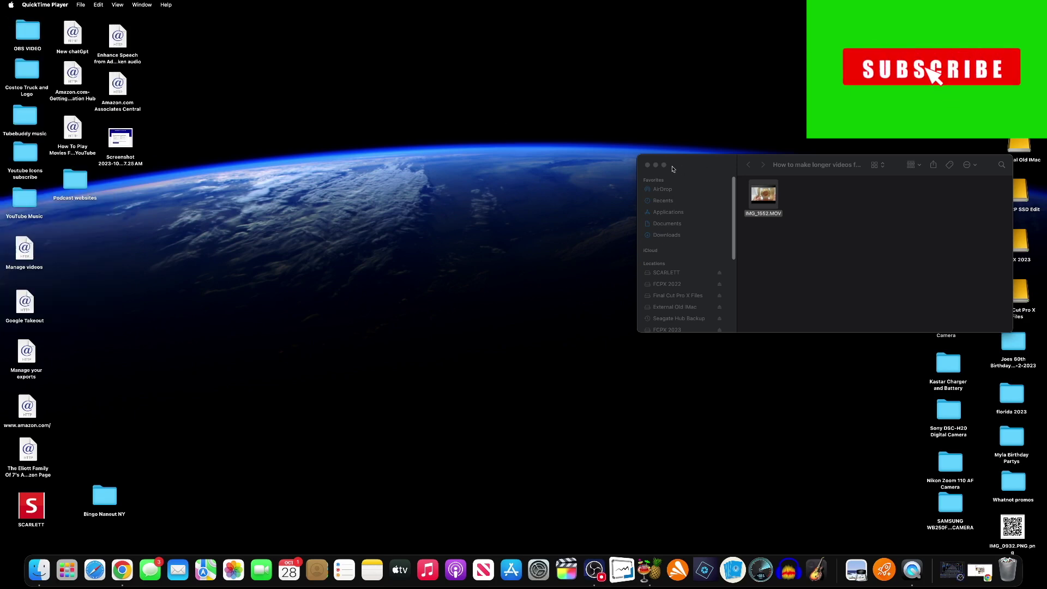
{"action": "left_click", "coordinate": [648, 165]}
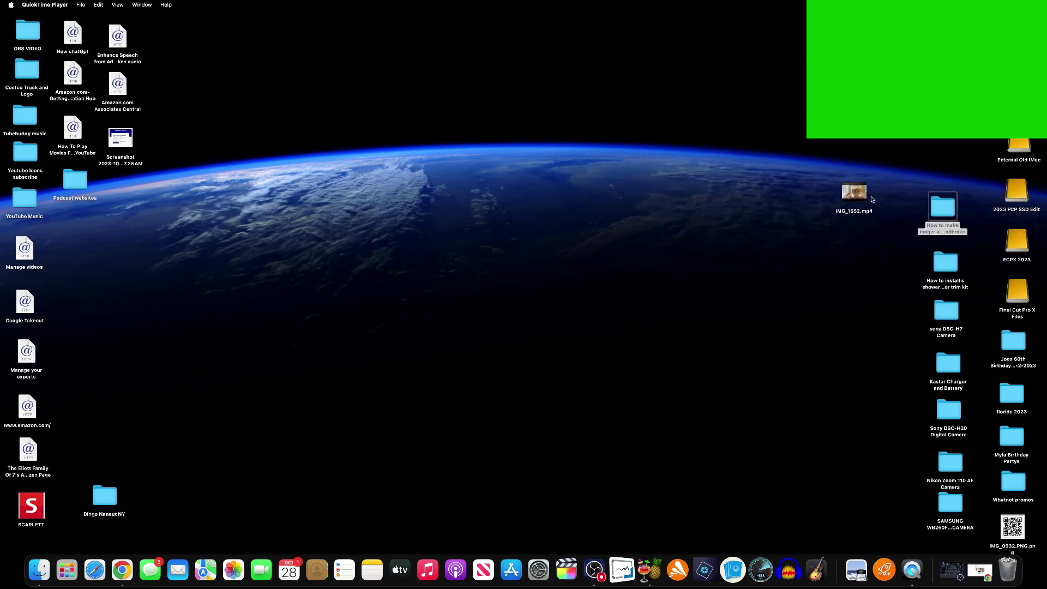
Switch to the eBay listing in Chrome and move its window aside to expose IMG_1552.mp4 on the desktop
{"action": "left_click", "coordinate": [872, 221]}
{"action": "left_click", "coordinate": [124, 573]}
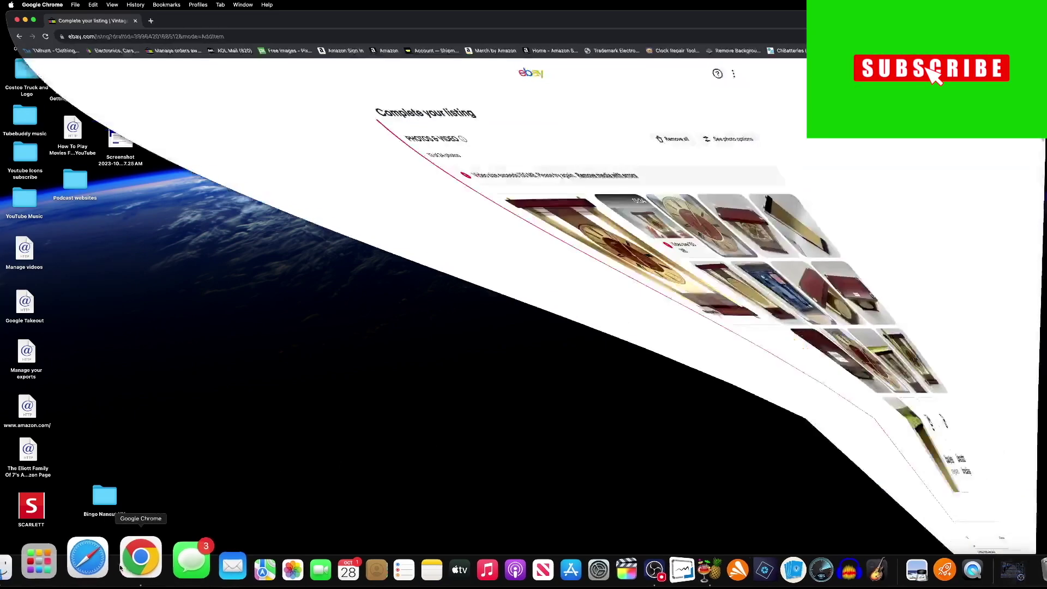
{"action": "left_click_drag", "start_coordinate": [526, 20], "coordinate": [329, 20]}
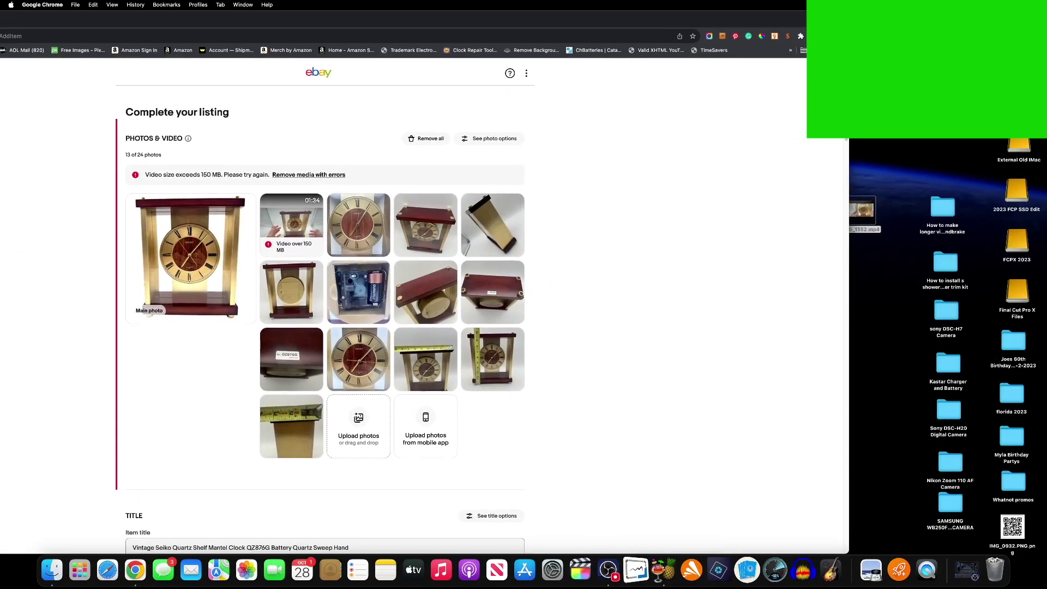
{"action": "left_click", "coordinate": [898, 25]}
Replace the oversized video in the listing's photos and video section with the compressed IMG_1552.mp4
{"action": "left_click_drag", "start_coordinate": [861, 211], "coordinate": [351, 244]}
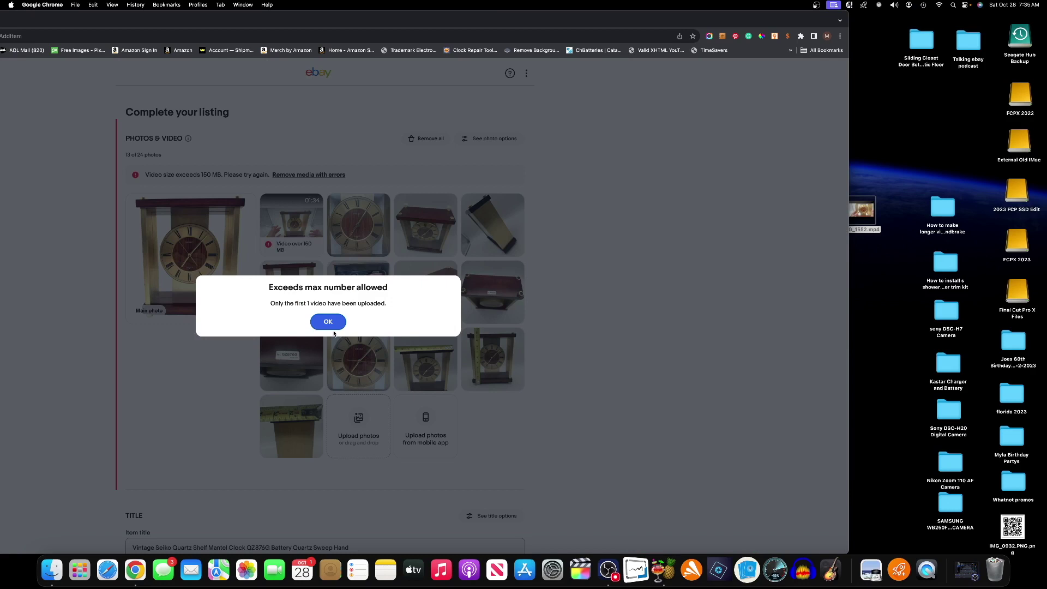
{"action": "left_click", "coordinate": [329, 320]}
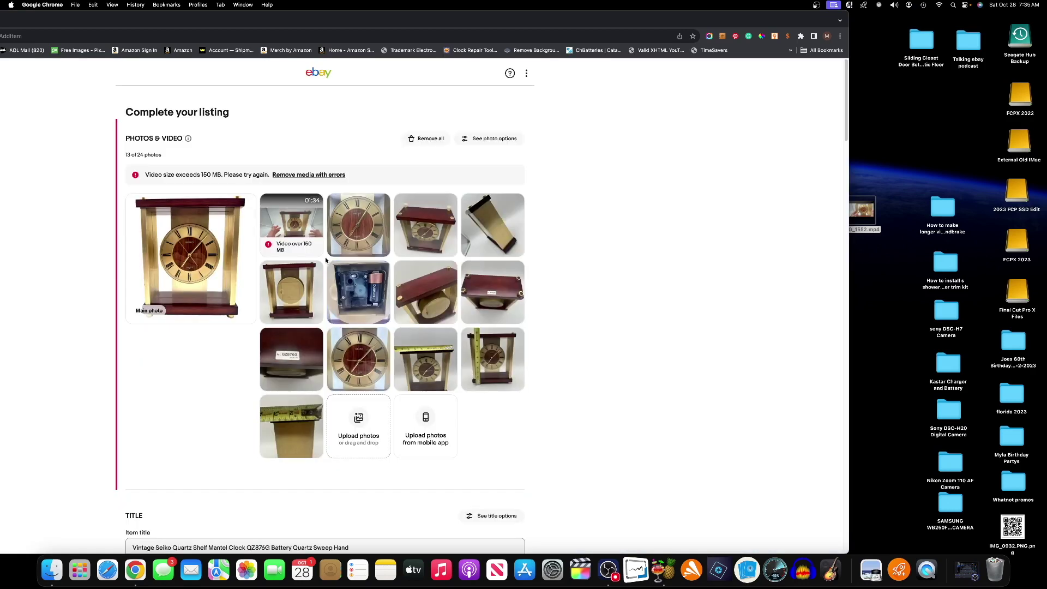
{"action": "left_click", "coordinate": [313, 205]}
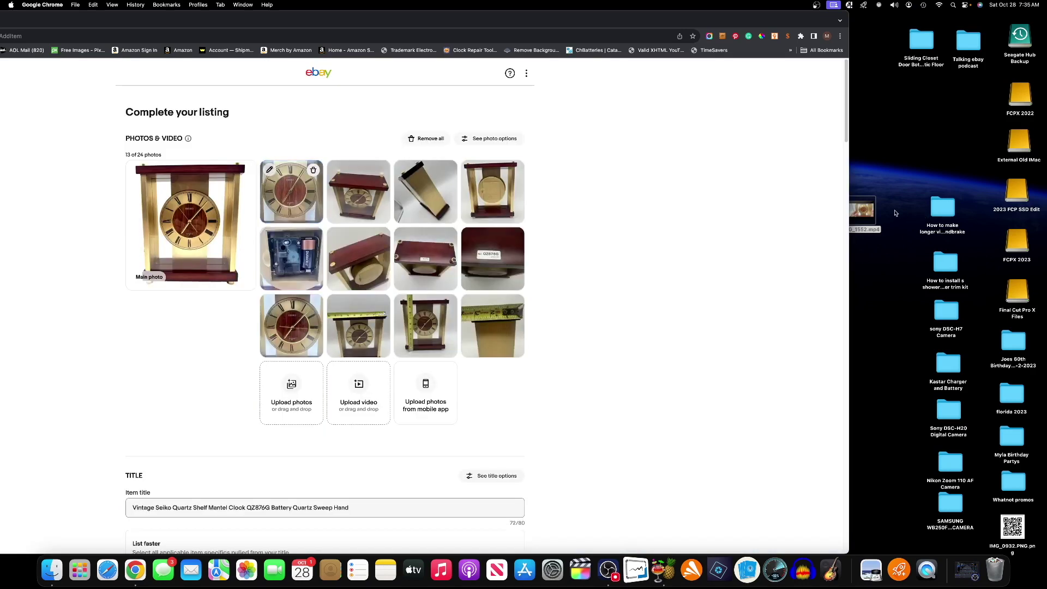
{"action": "left_click_drag", "start_coordinate": [861, 211], "coordinate": [406, 253]}
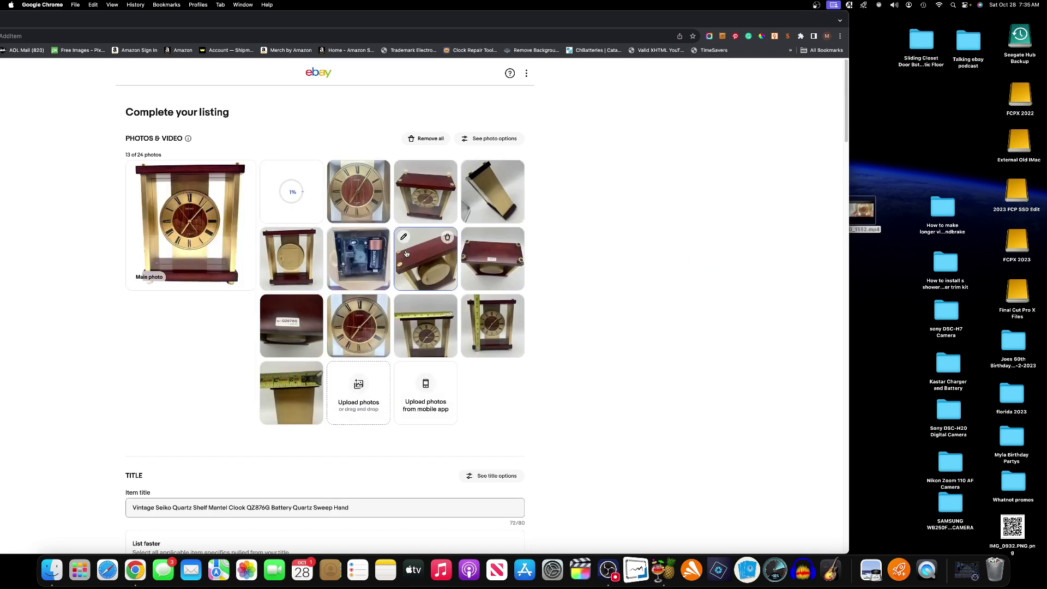
Store IMG_1552.mp4 in the desktop folder about making longer videos with HandBrake and move the browser window back
{"action": "left_click_drag", "start_coordinate": [509, 14], "coordinate": [564, 15]}
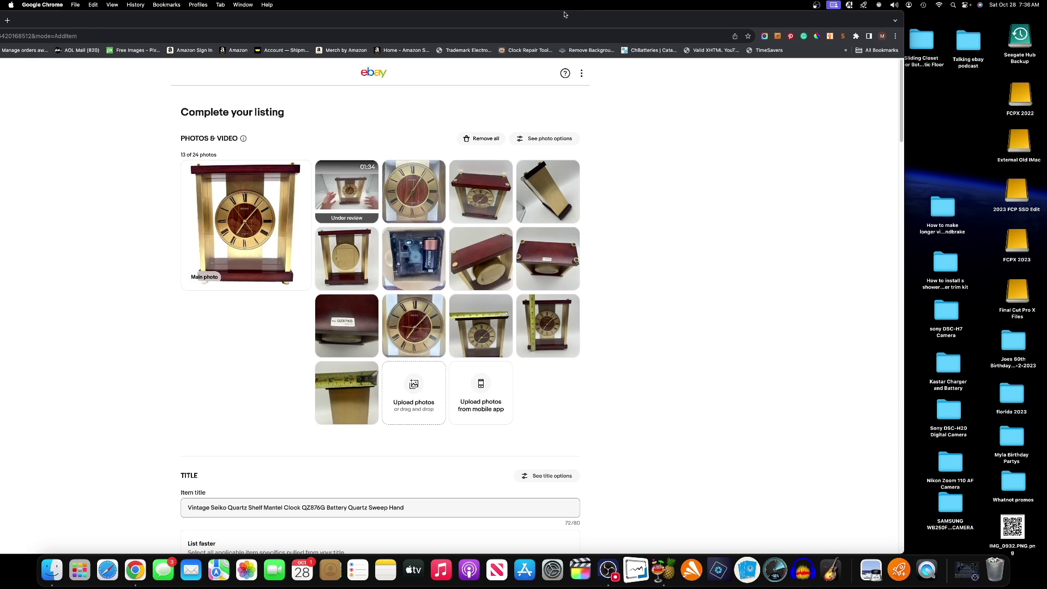
{"action": "left_click_drag", "start_coordinate": [729, 20], "coordinate": [594, 22]}
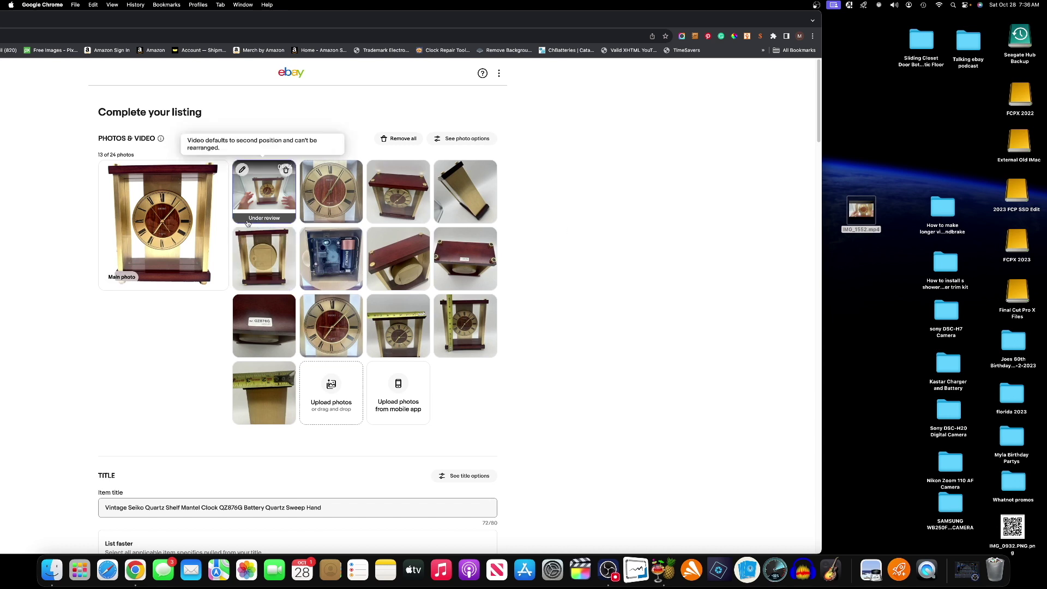
{"action": "left_click_drag", "start_coordinate": [861, 211], "coordinate": [942, 212]}
{"action": "double_click", "coordinate": [630, 21]}
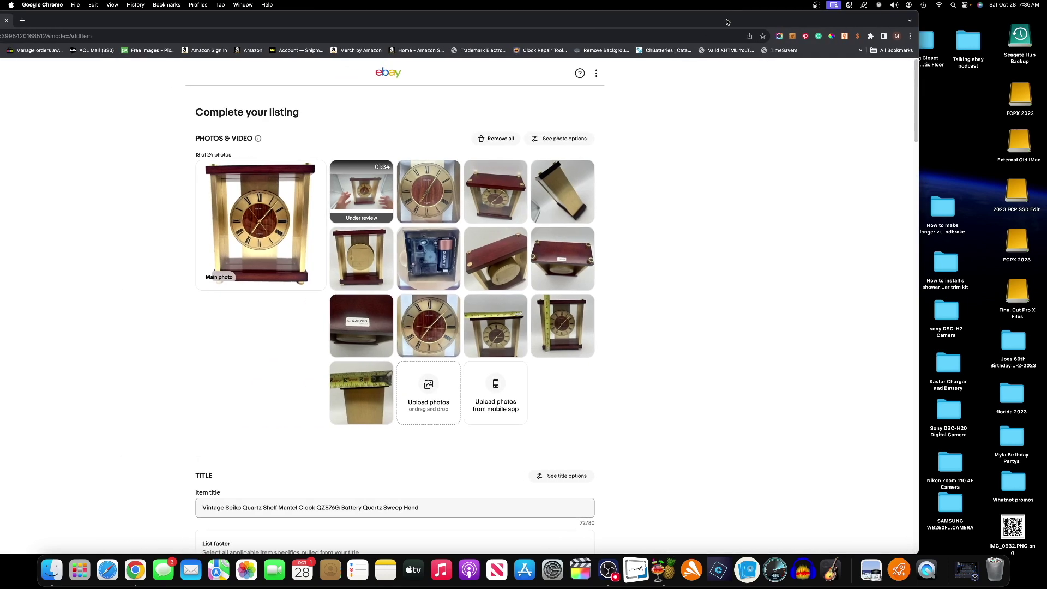
Examine the listing's clock photos from the main photo through the tape-measure shot, then the battery compartment photo, and close the photo editor
{"action": "scroll", "coordinate": [676, 171], "scroll_direction": "down", "scroll_amount": 1}
{"action": "scroll", "coordinate": [675, 171], "scroll_direction": "down", "scroll_amount": 3}
{"action": "scroll", "coordinate": [677, 169], "scroll_direction": "up", "scroll_amount": 4}
{"action": "left_click", "coordinate": [272, 233]}
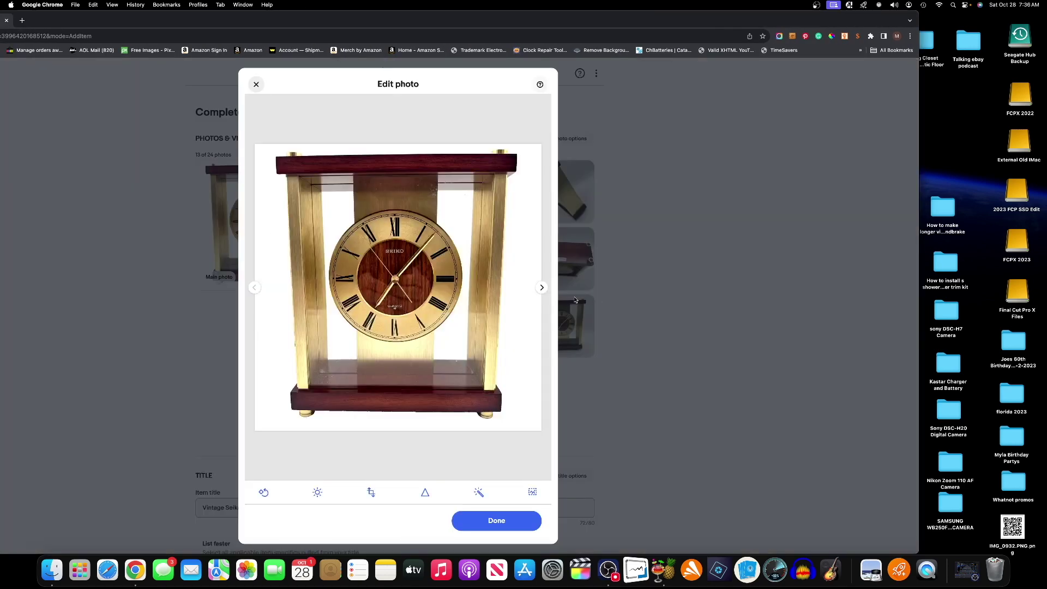
{"action": "left_click", "coordinate": [542, 288]}
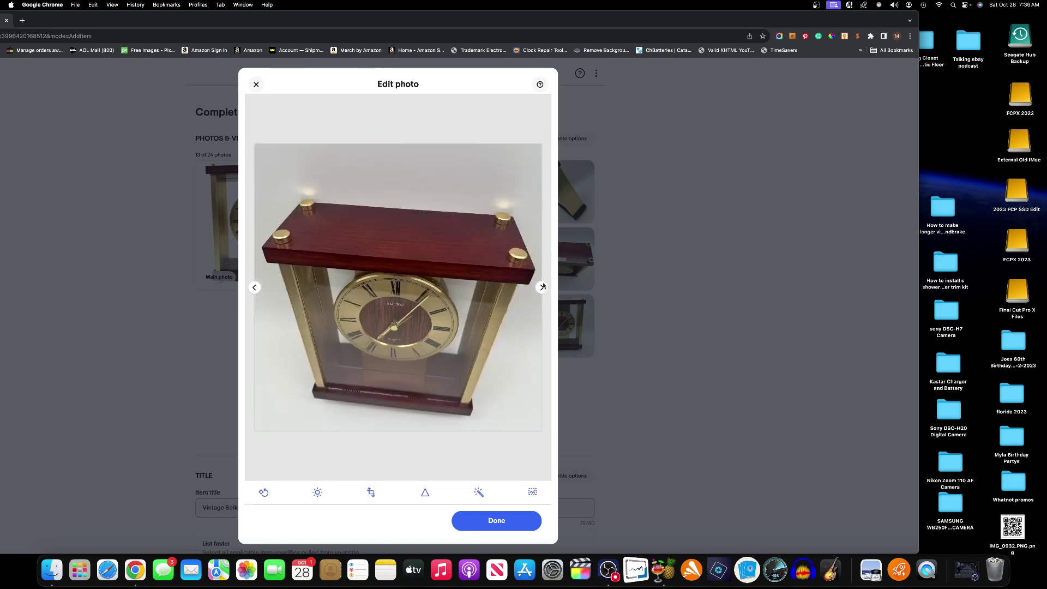
{"action": "left_click", "coordinate": [542, 288]}
{"action": "left_click", "coordinate": [542, 289]}
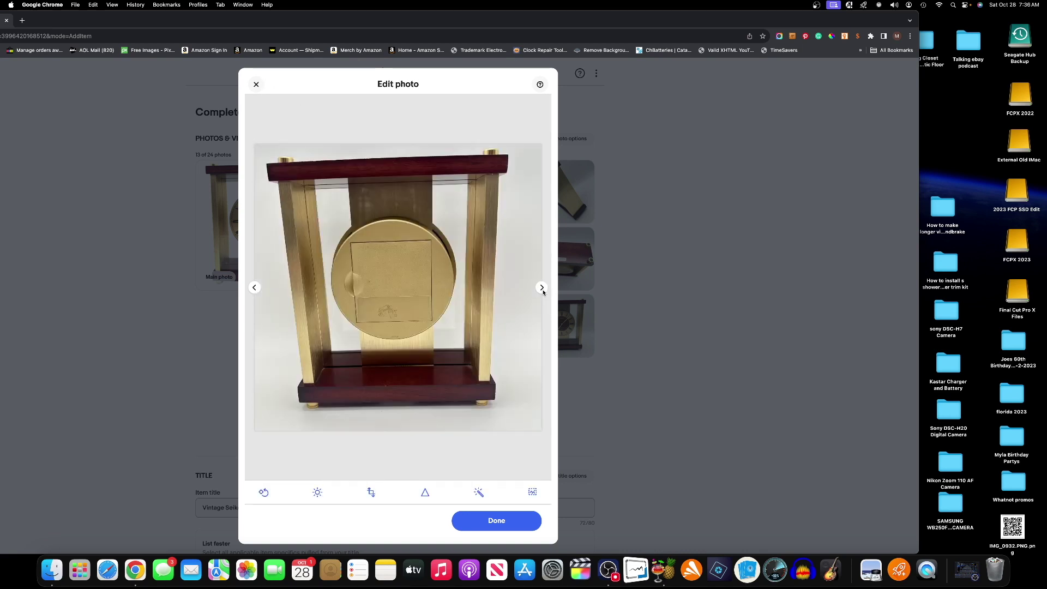
{"action": "left_click", "coordinate": [542, 290]}
{"action": "left_click", "coordinate": [542, 289]}
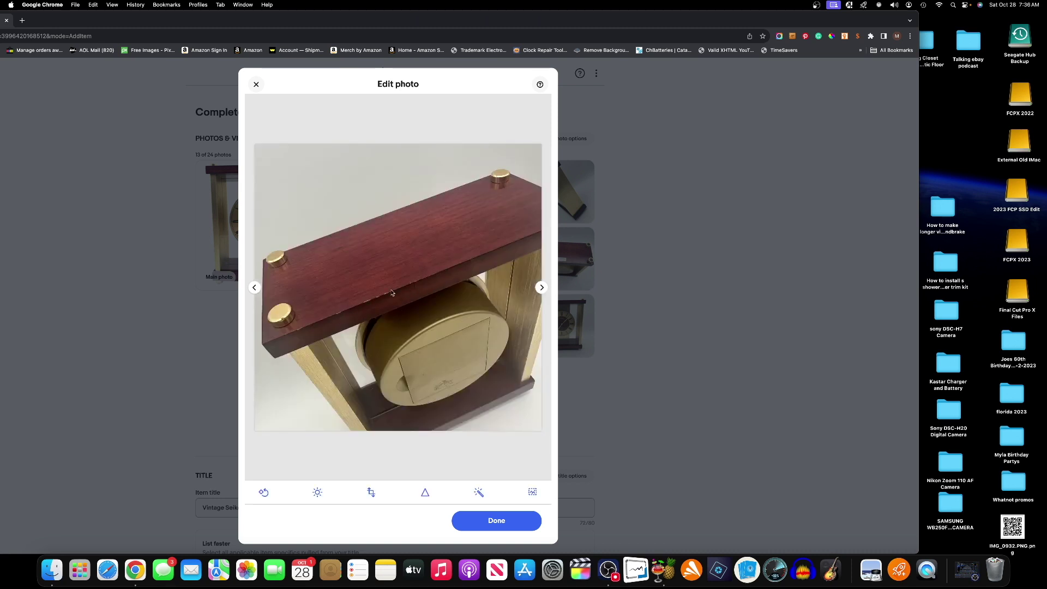
{"action": "left_click", "coordinate": [542, 289]}
{"action": "left_click", "coordinate": [542, 288]}
{"action": "left_click", "coordinate": [542, 289]}
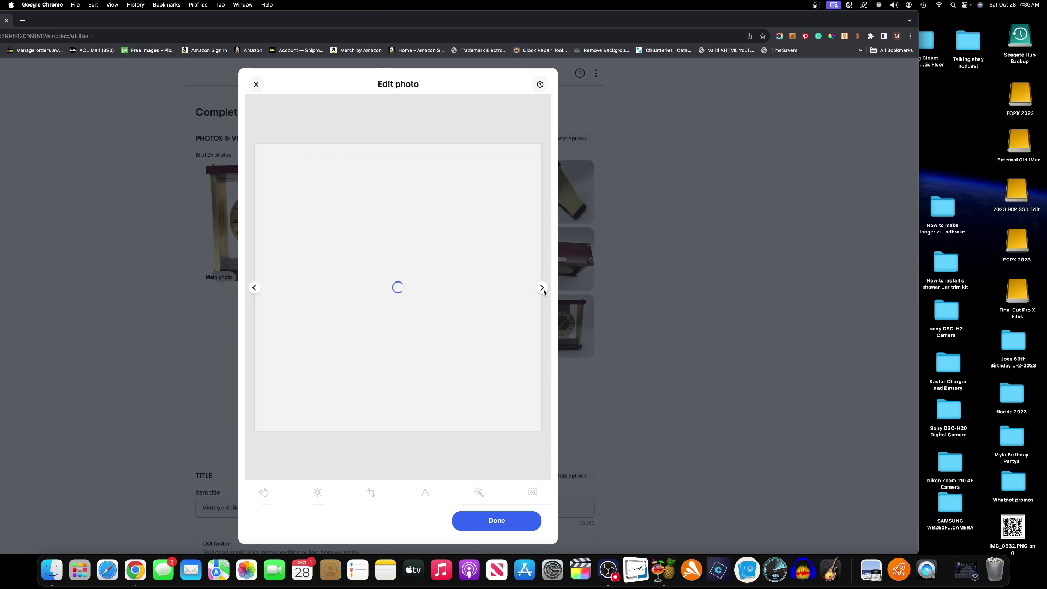
{"action": "left_click", "coordinate": [542, 288]}
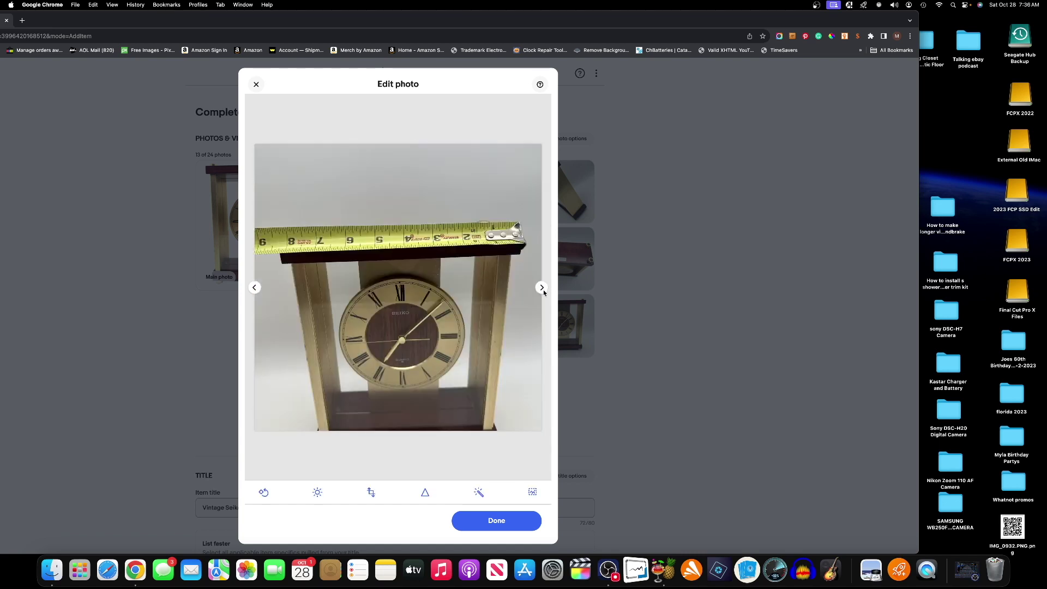
{"action": "left_click", "coordinate": [256, 84]}
{"action": "left_click", "coordinate": [420, 247]}
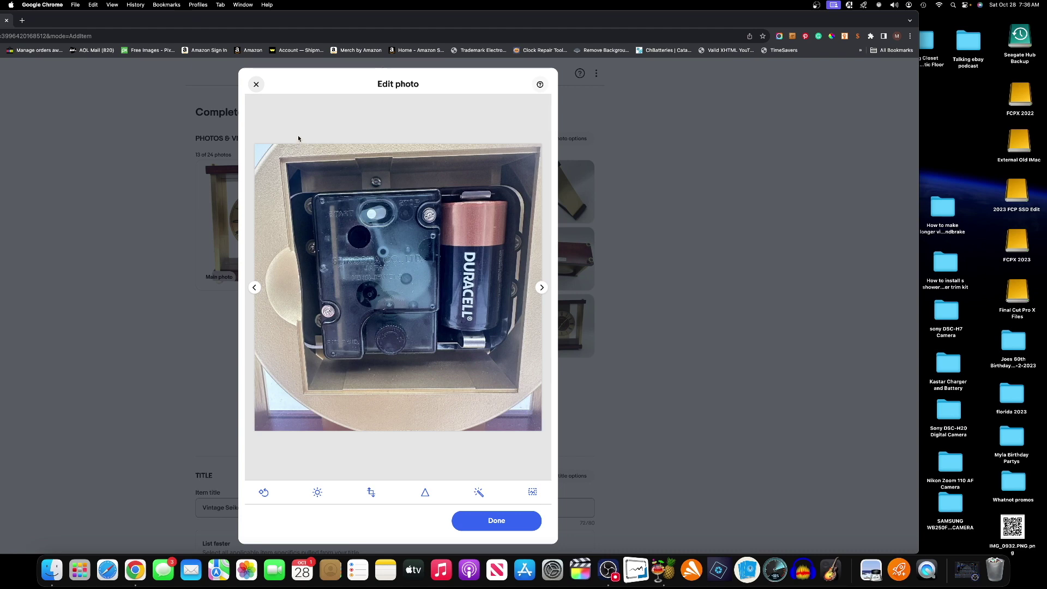
{"action": "left_click", "coordinate": [256, 86]}
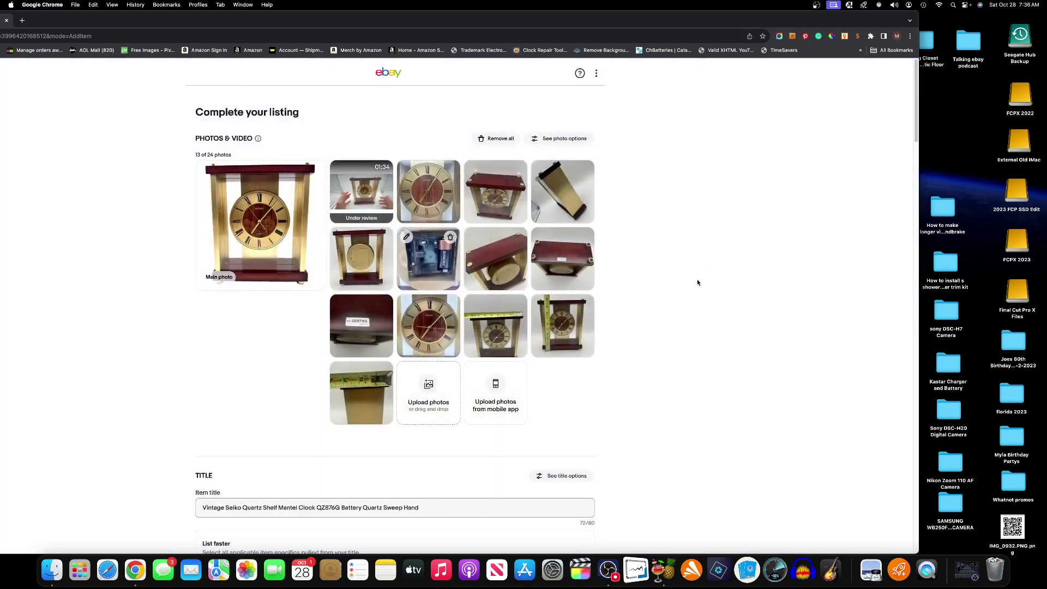
Review the title, item category and item specifics sections of the clock listing
{"action": "left_click_drag", "start_coordinate": [666, 21], "coordinate": [695, 21]}
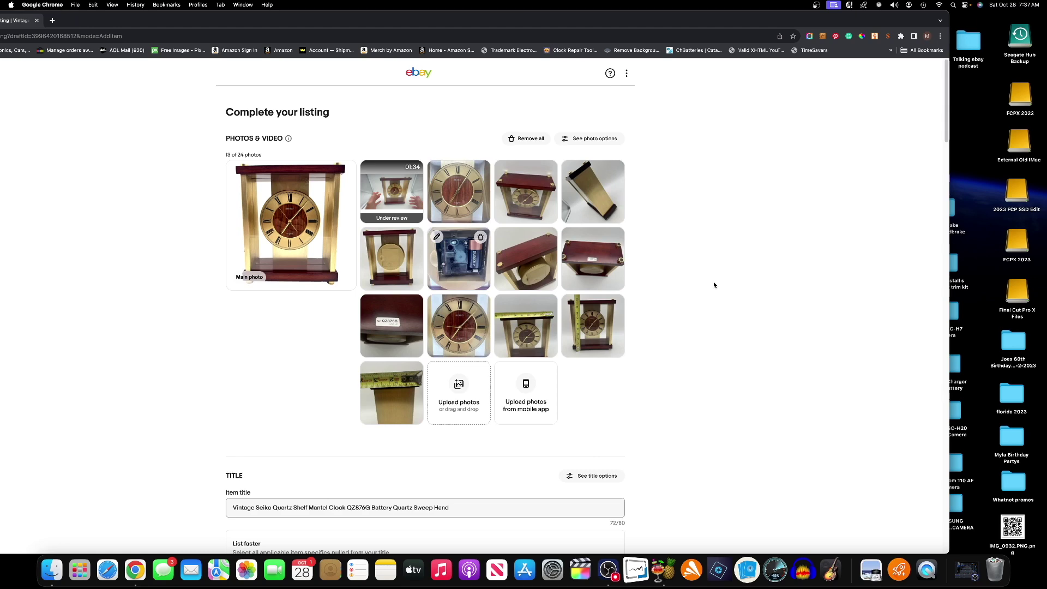
{"action": "scroll", "coordinate": [713, 283], "scroll_direction": "down", "scroll_amount": 5}
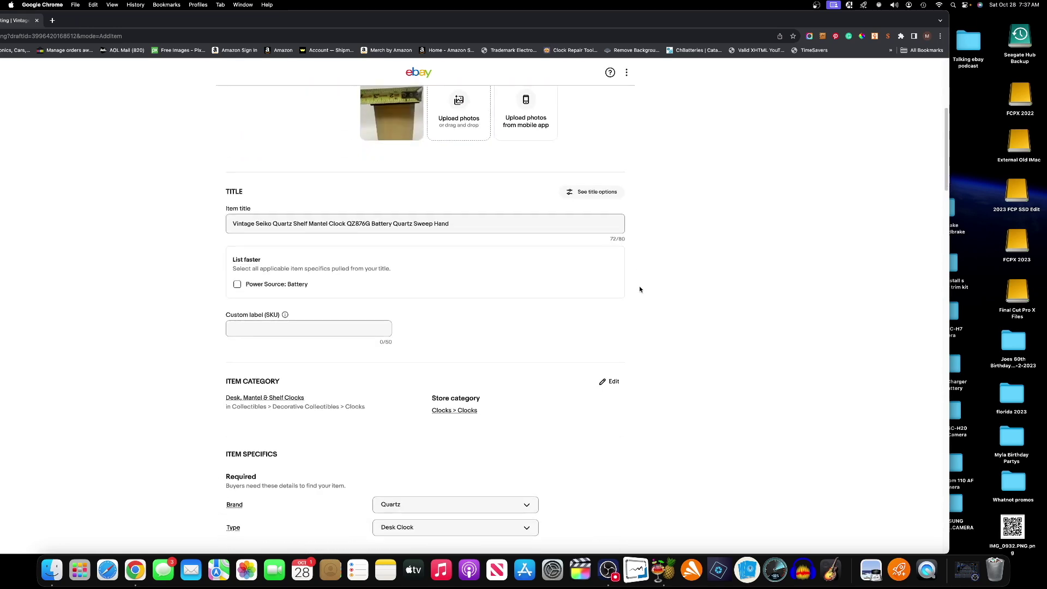